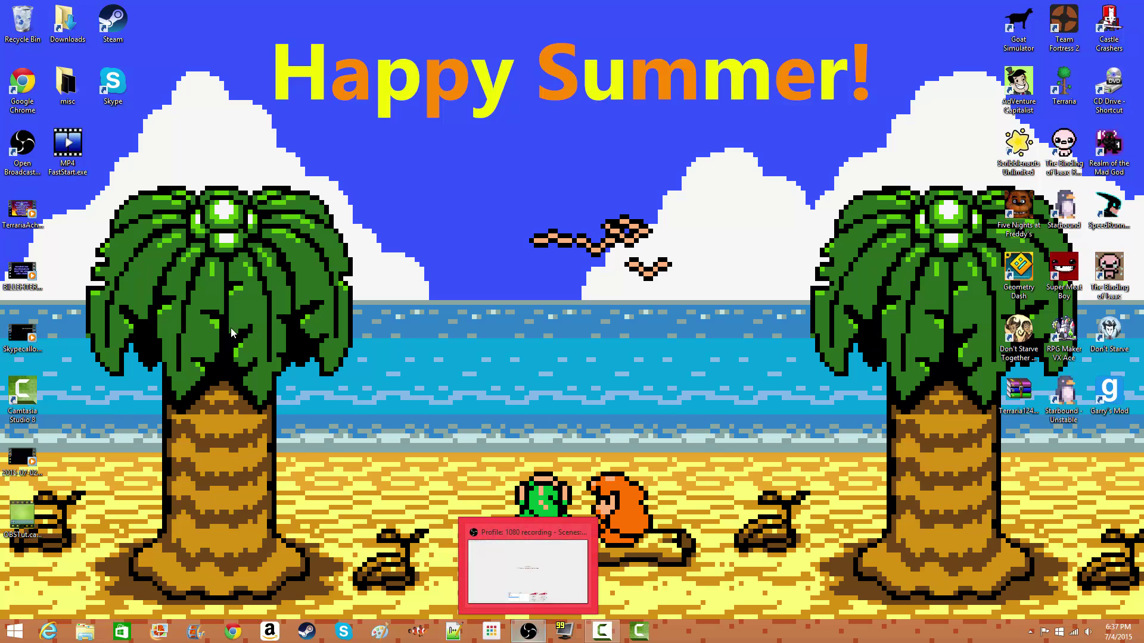
Move the Open Broadcaster Software and MP4 FastStart shortcuts to the middle of the desktop, and briefly open and close MP4 FastStart.
left_click_drag(22, 146, 475, 149)
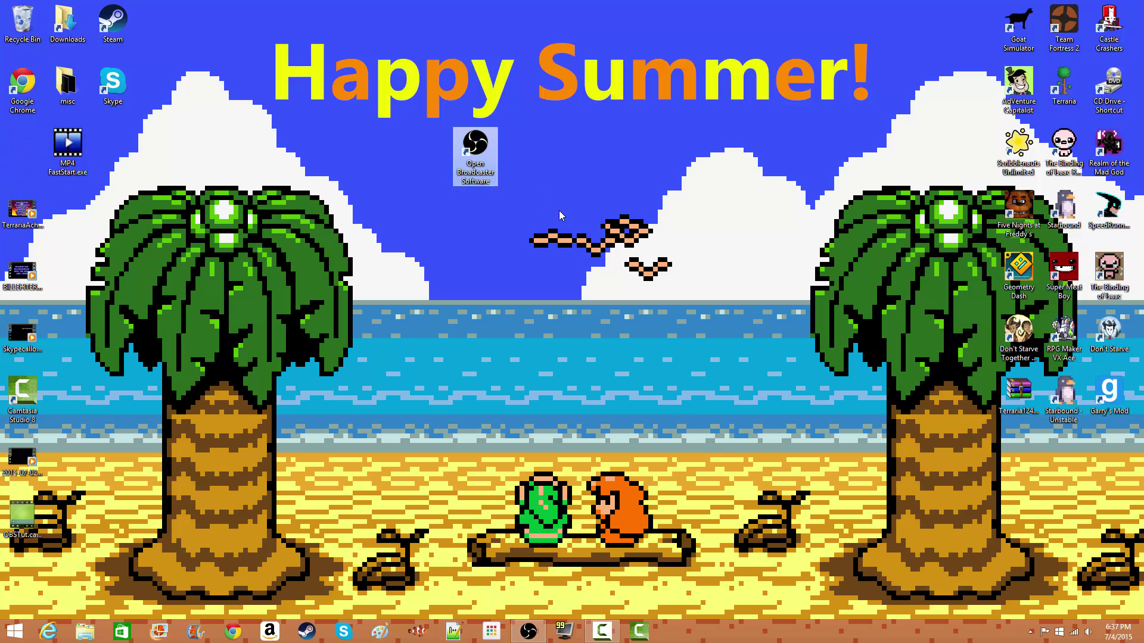
left_click_drag(67, 146, 537, 169)
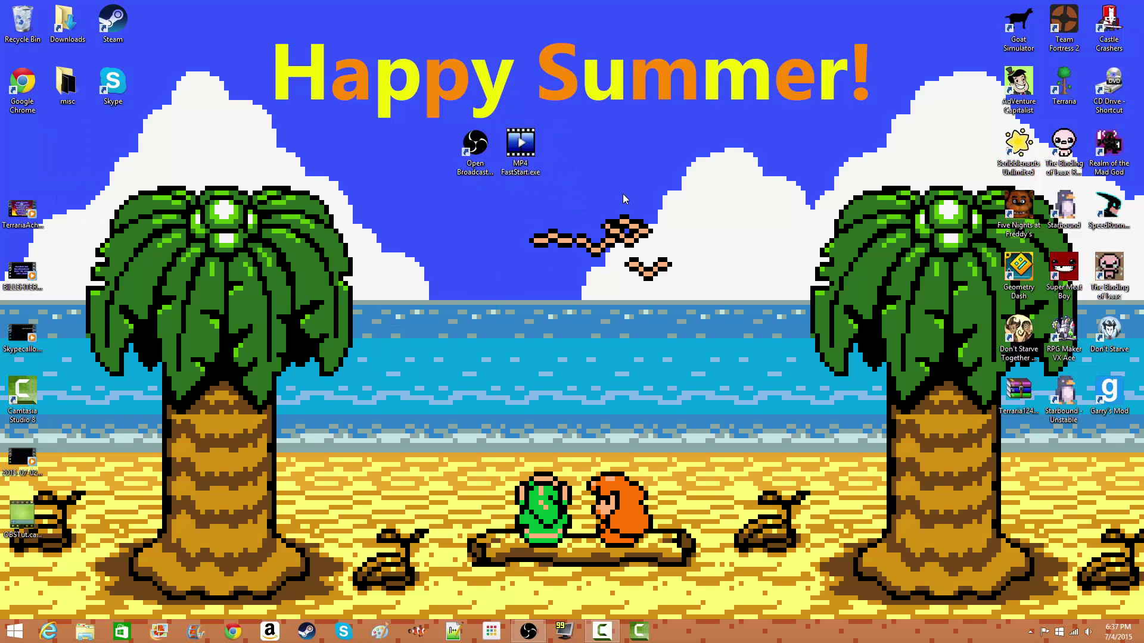
double_click(523, 154)
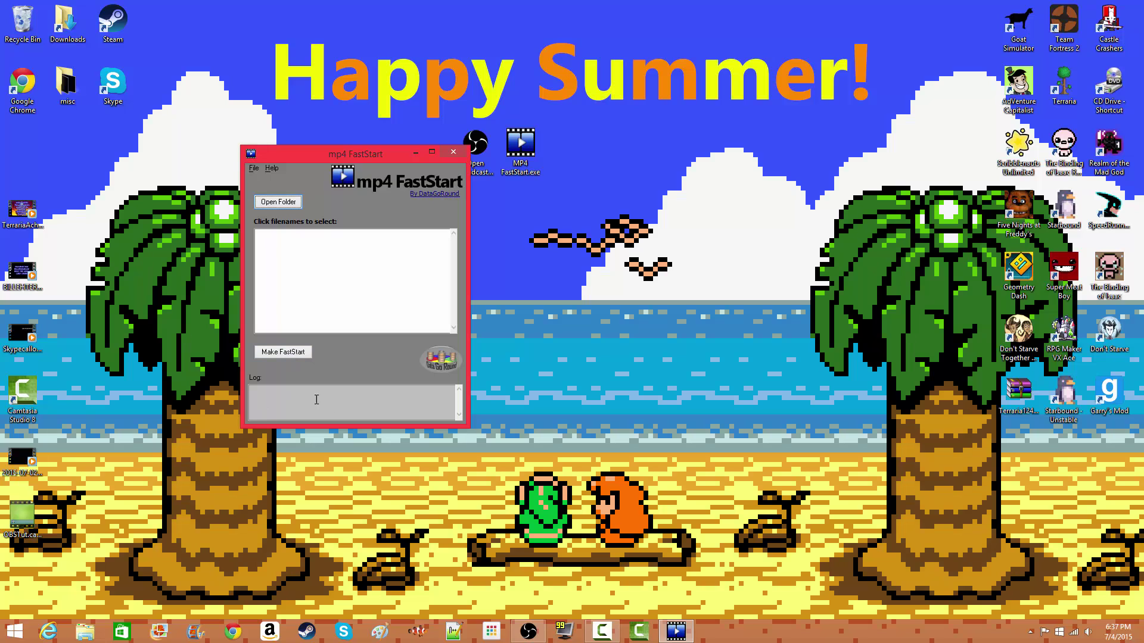
left_click(454, 151)
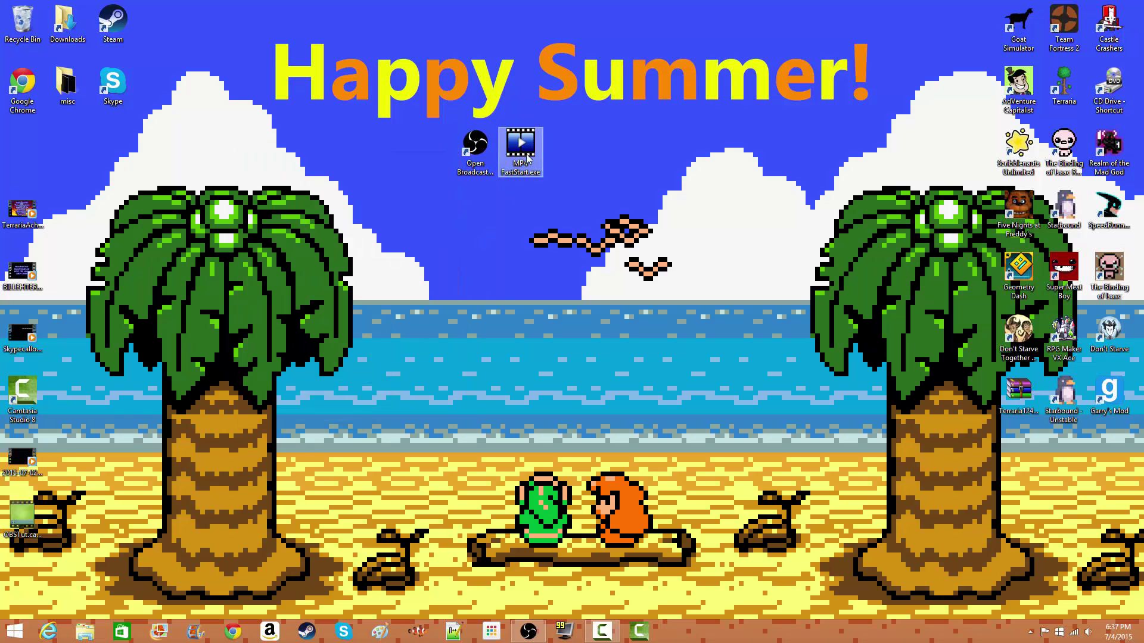
Return the MP4 FastStart and Open Broadcaster Software shortcuts to their original places among the desktop icons.
left_click_drag(520, 146, 75, 156)
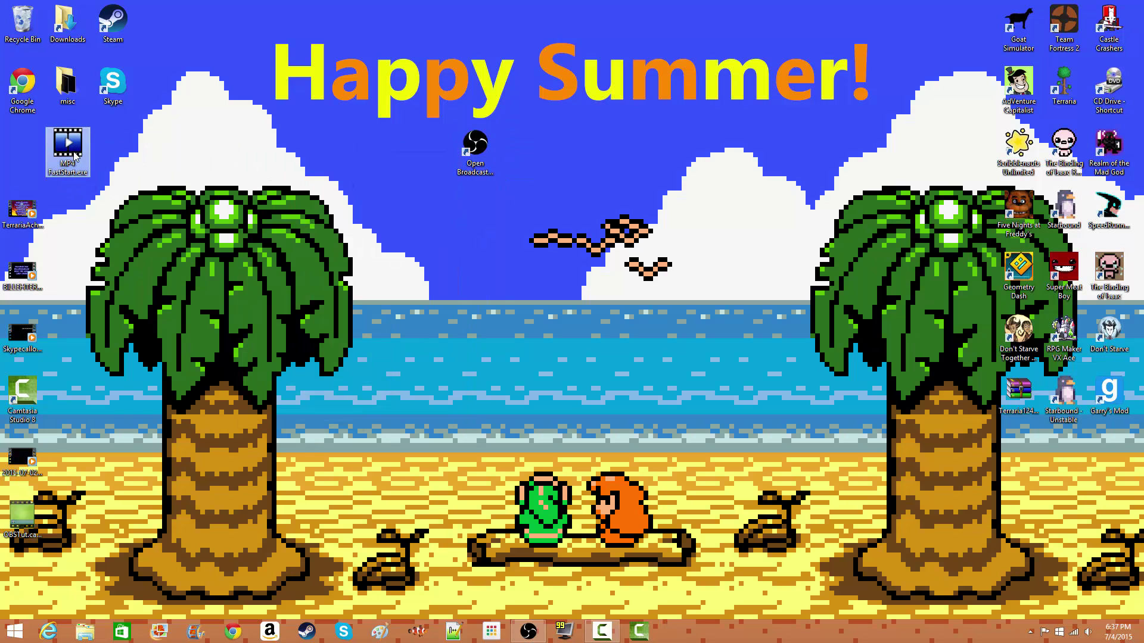
left_click(294, 274)
left_click_drag(467, 152, 491, 190)
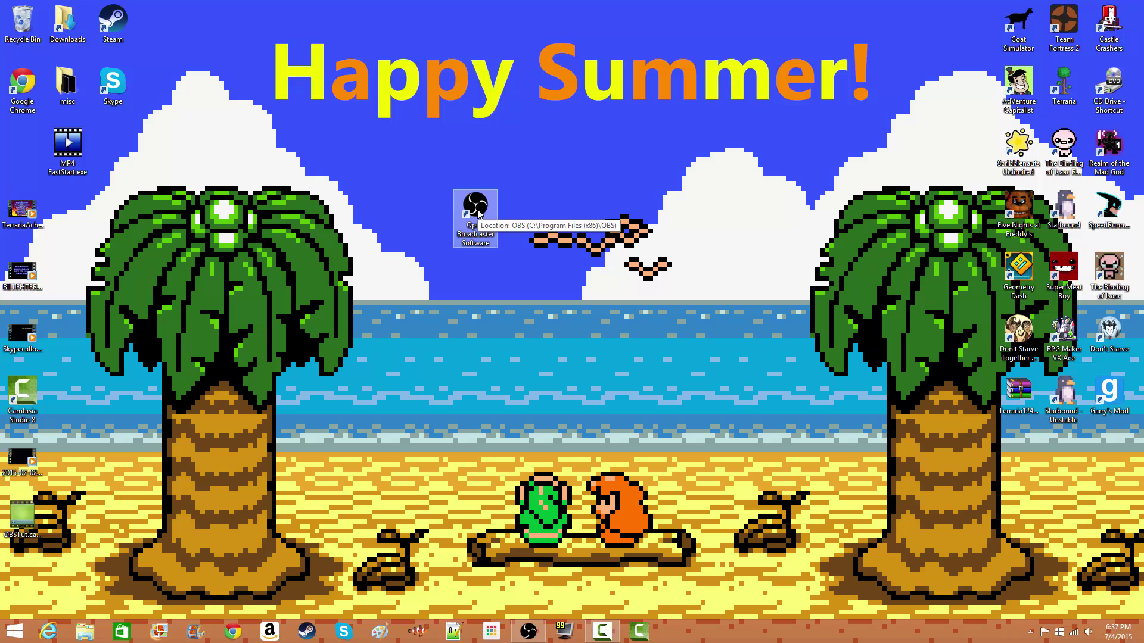
left_click_drag(478, 213, 30, 154)
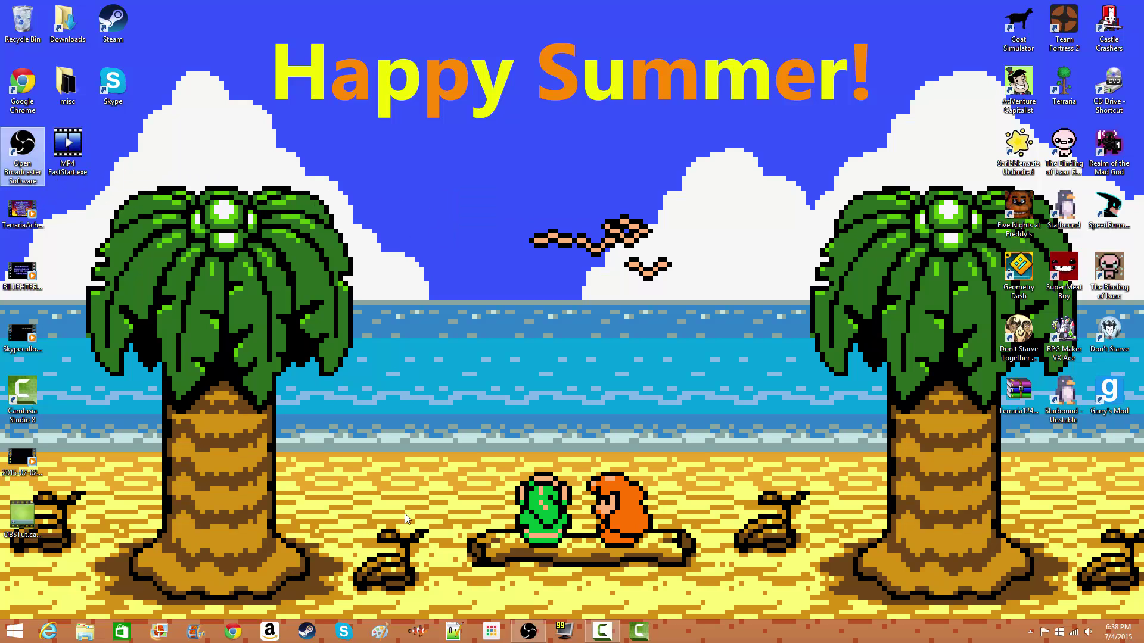
Switch to Open Broadcaster Software and remove the Test scene from the scene list.
left_click(528, 633)
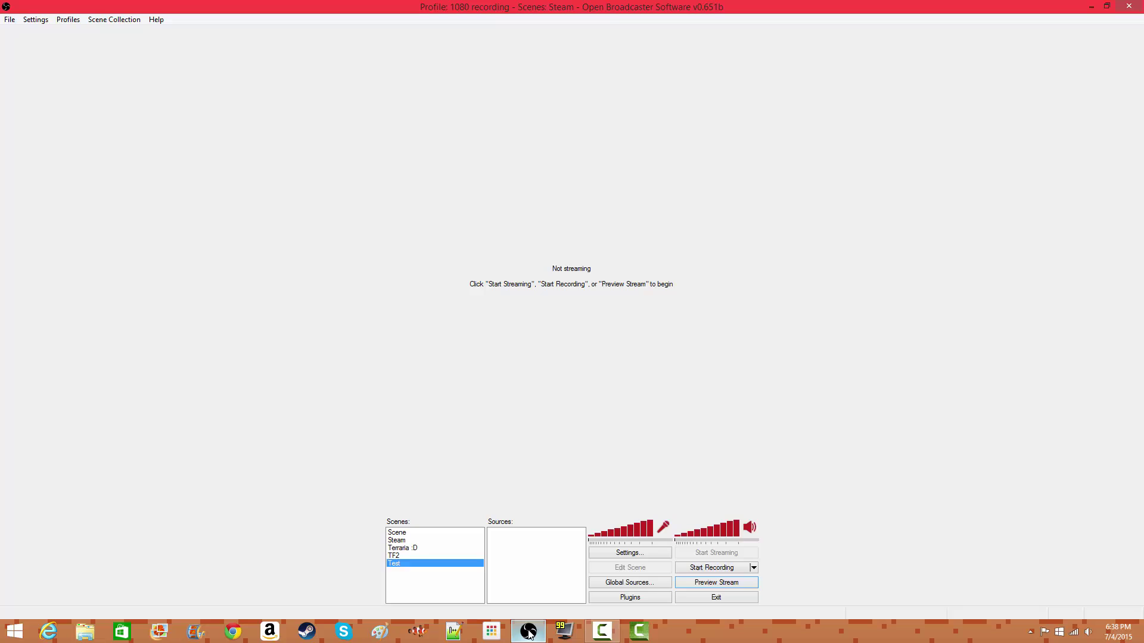
right_click(394, 571)
left_click(441, 498)
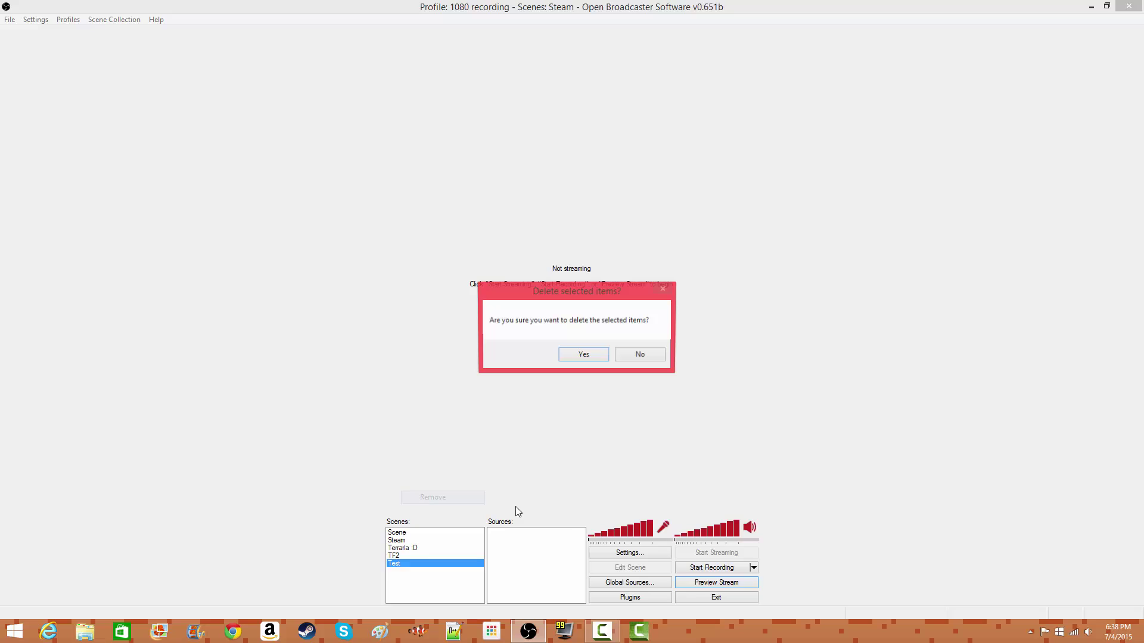
left_click(583, 356)
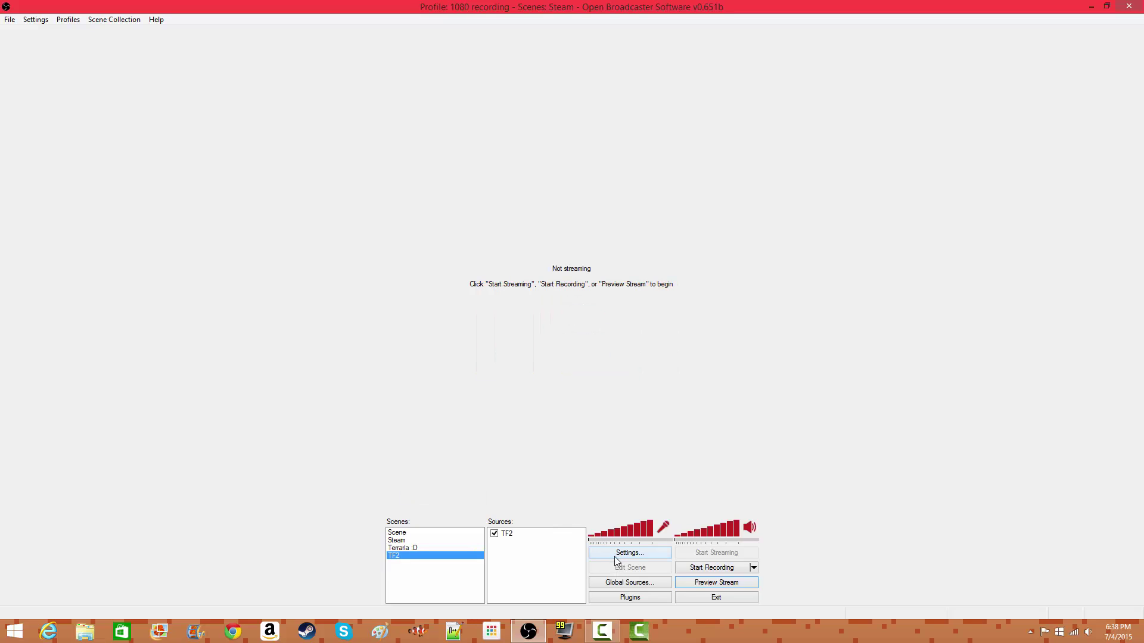
Open the settings and examine the available interface languages, leaving English selected.
left_click(613, 555)
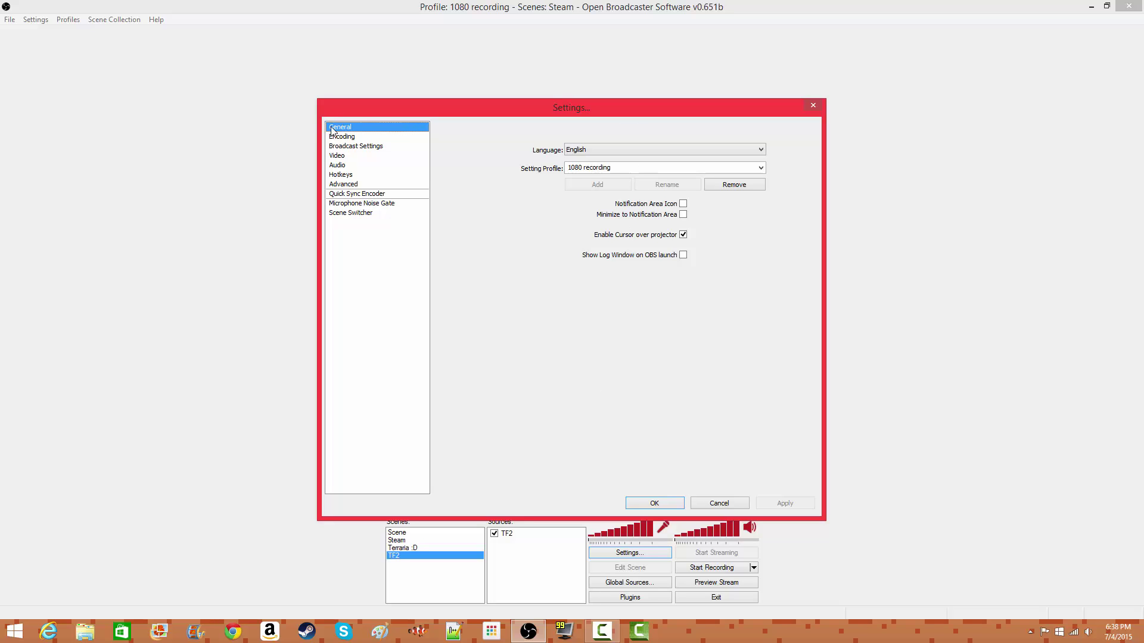
left_click(669, 149)
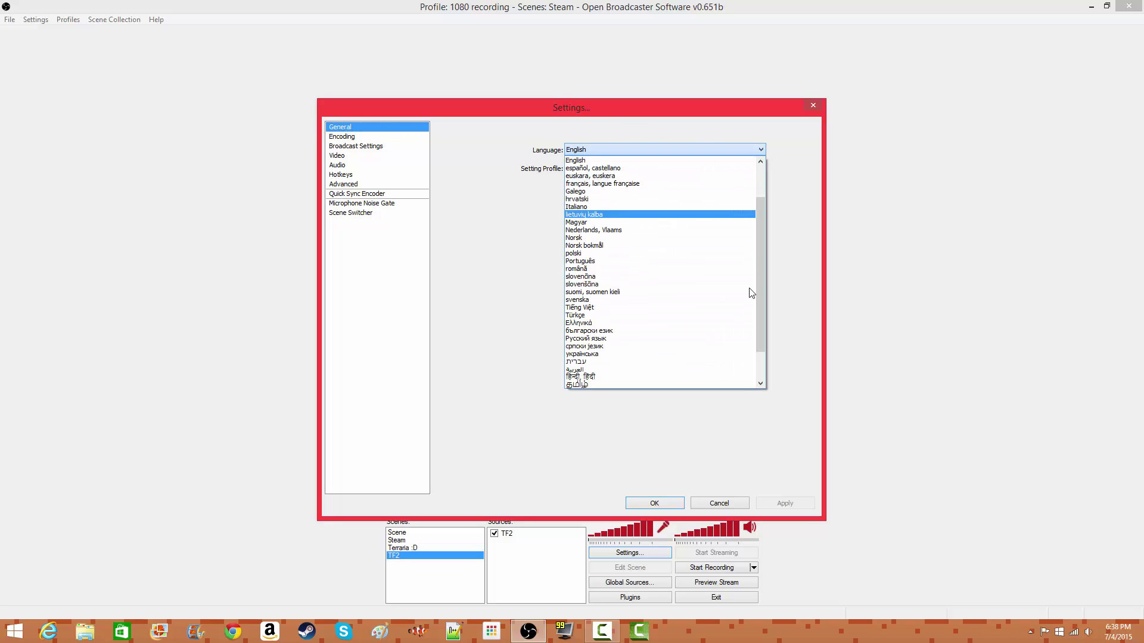
left_click(584, 151)
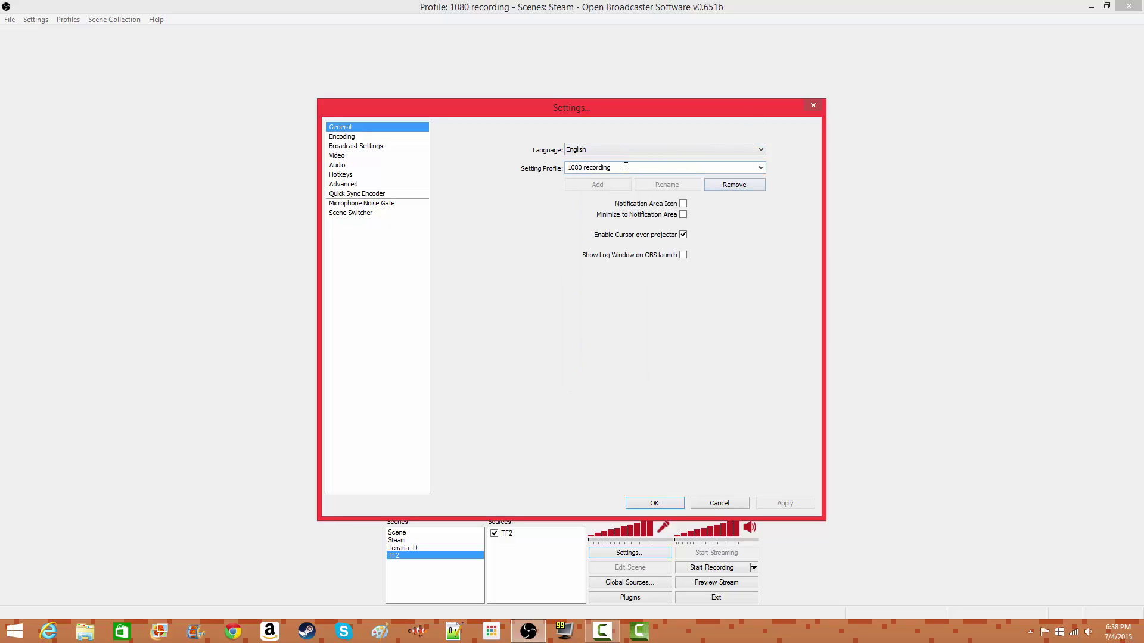
Review the available setting profiles and select the 1080 recording profile.
left_click(762, 167)
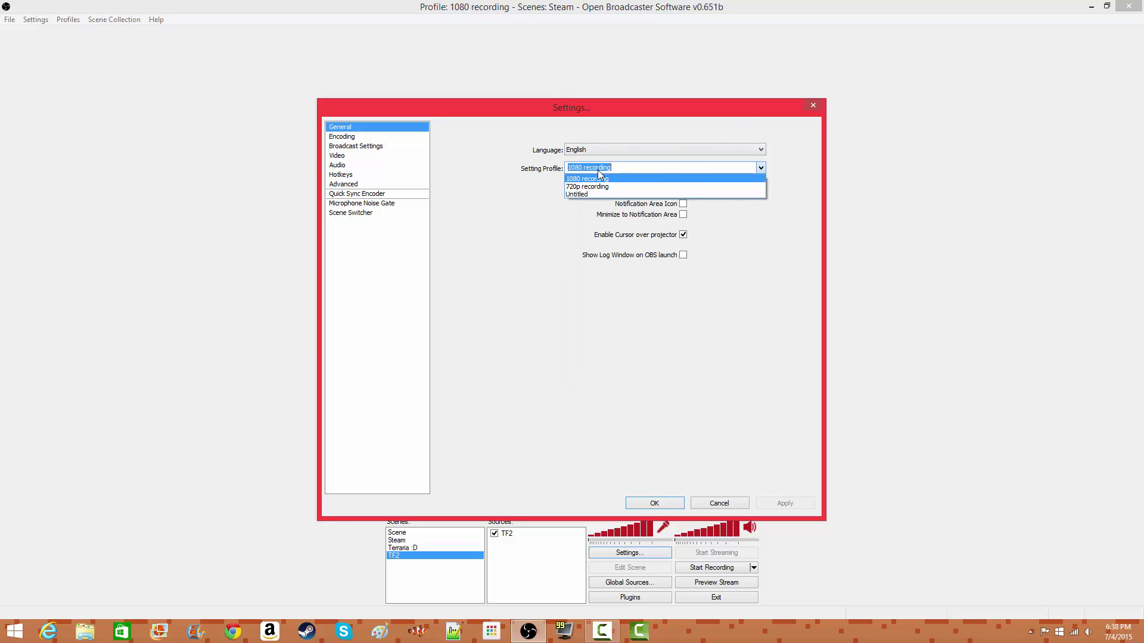
left_click(761, 168)
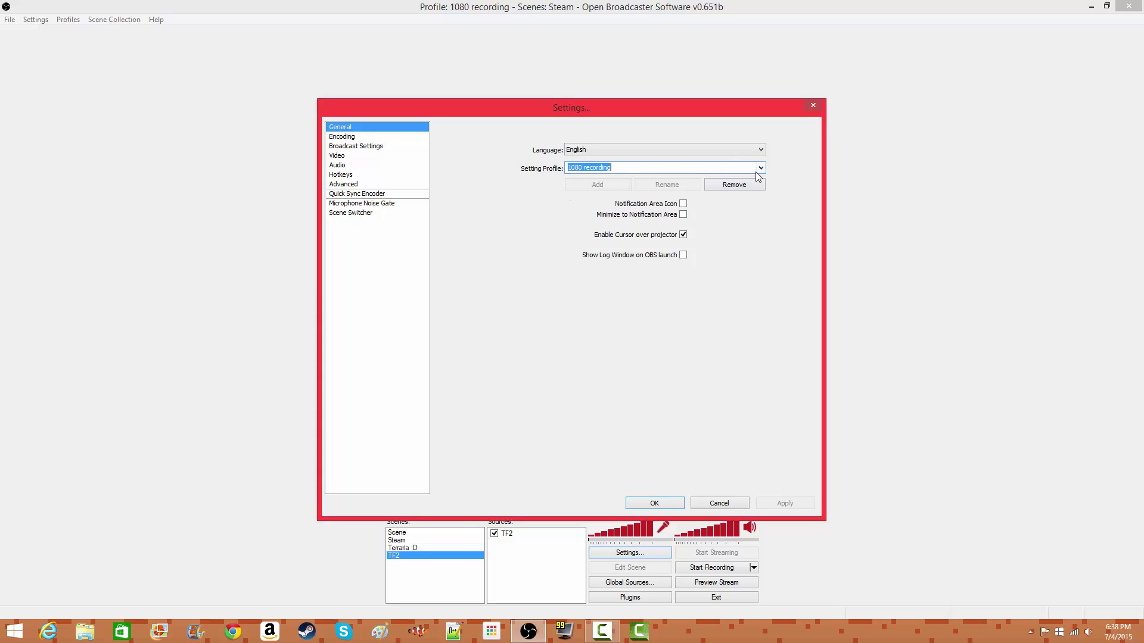
left_click(761, 168)
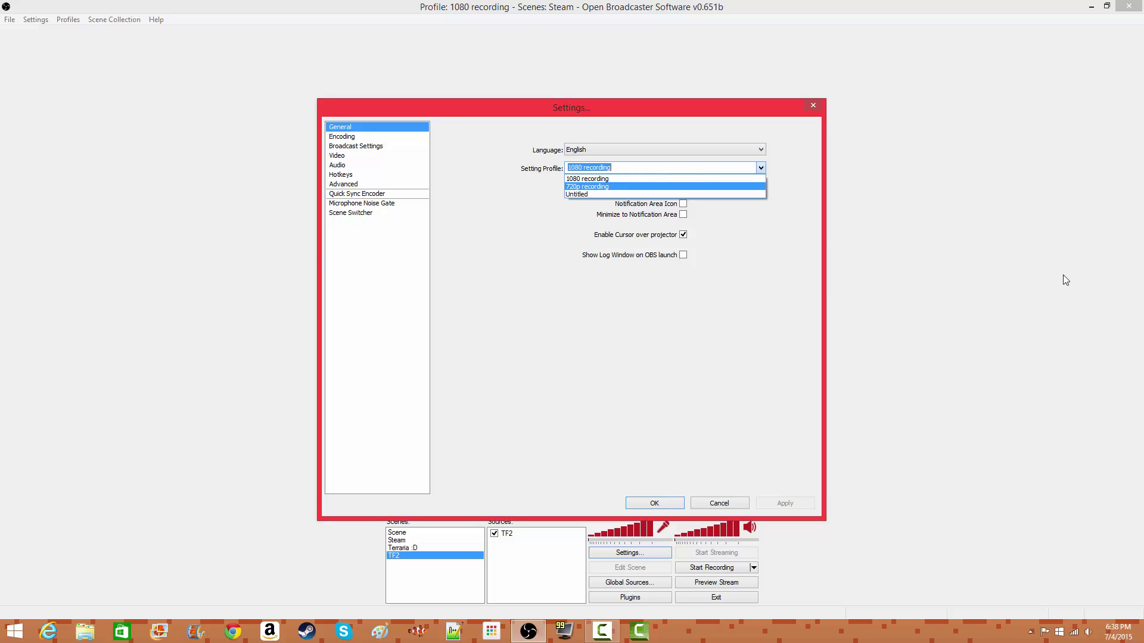
left_click(638, 178)
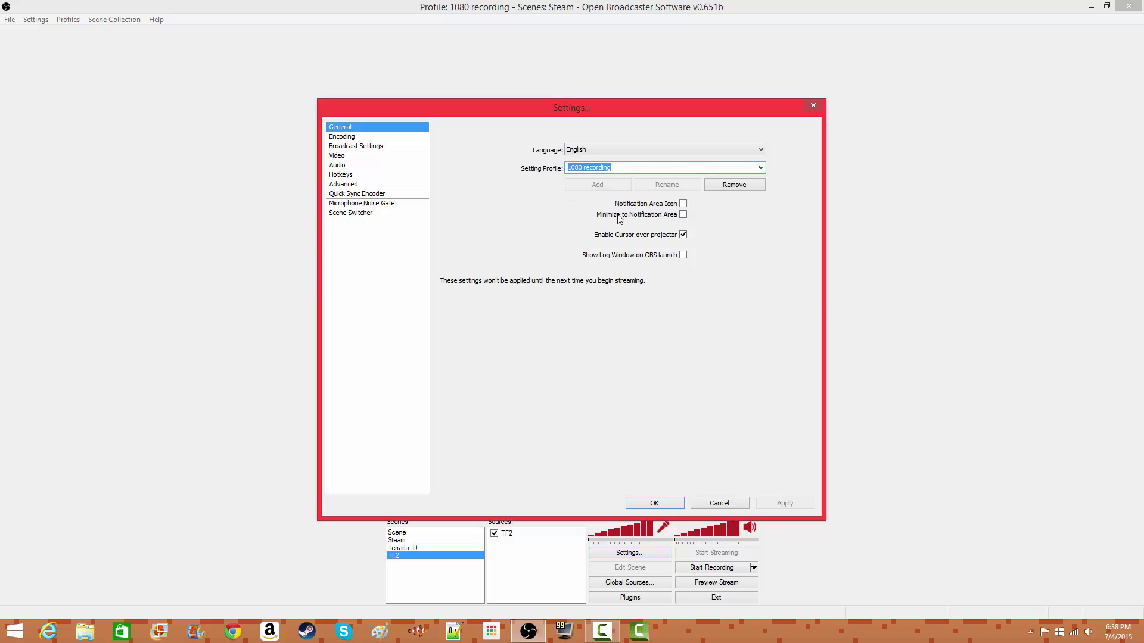
left_click(762, 168)
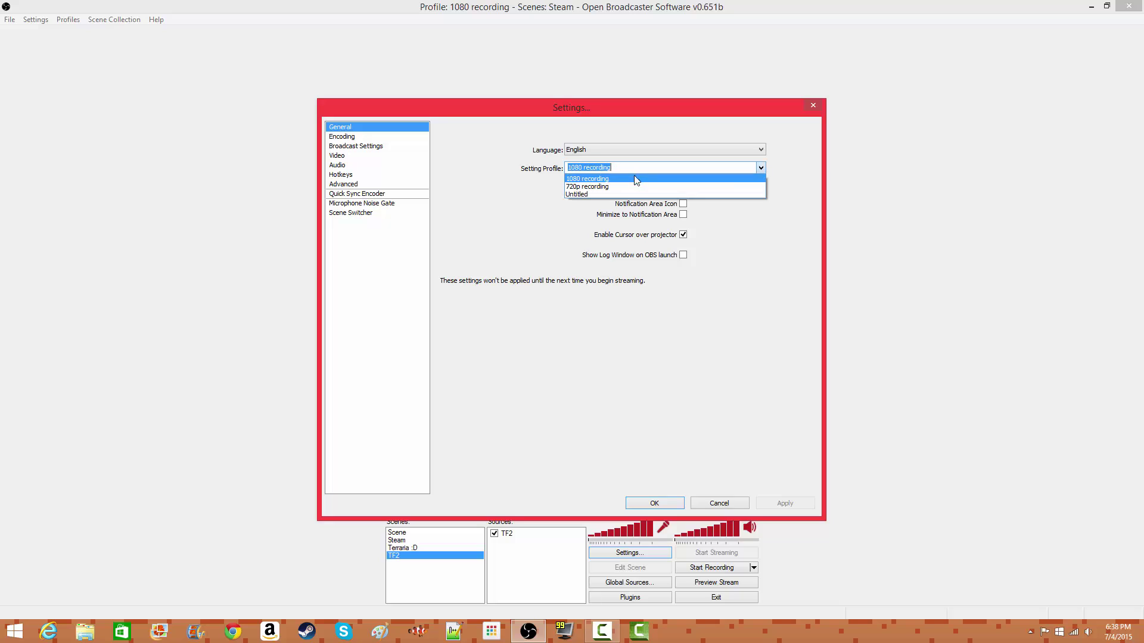
left_click(627, 179)
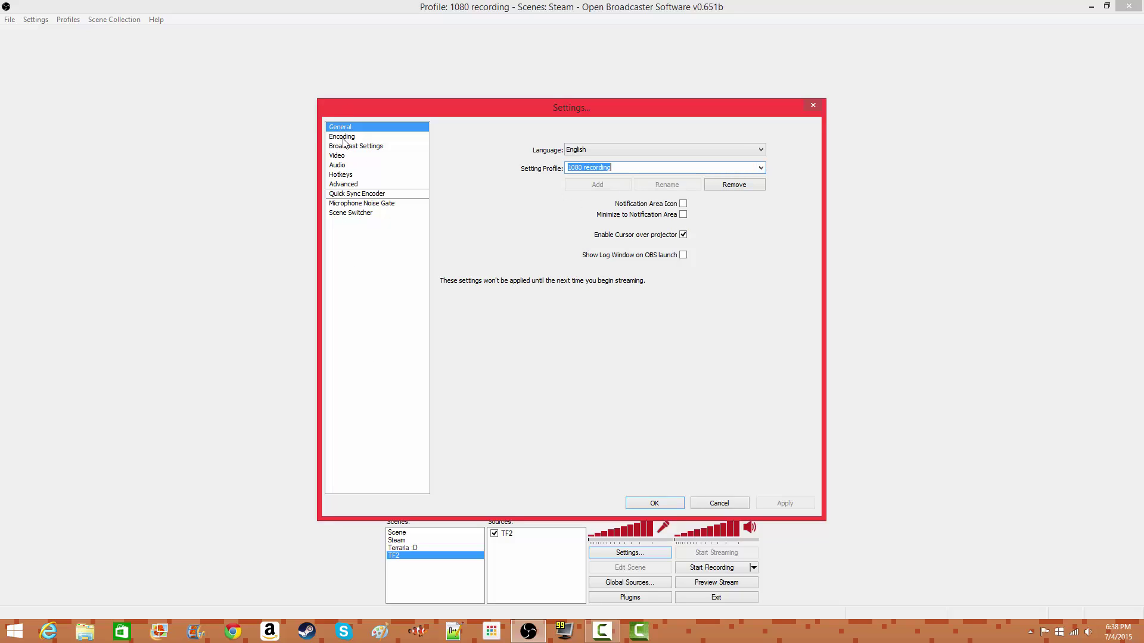
Examine the encoding settings, including the quality balance options and the maximum bitrate.
left_click(343, 138)
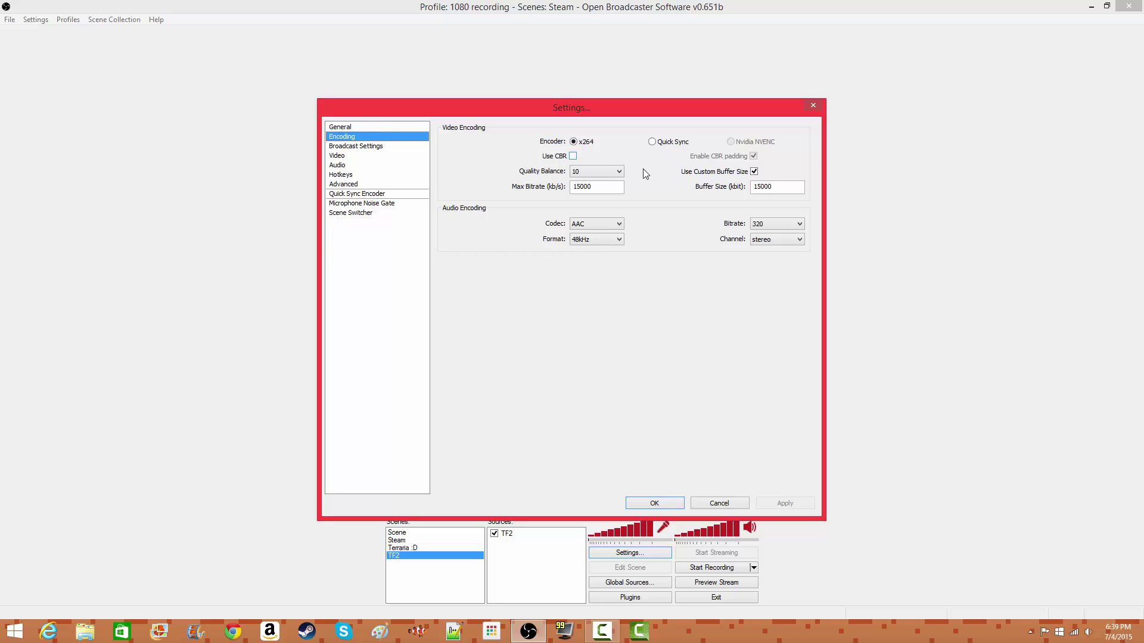
left_click(619, 172)
left_click(619, 172)
mouse_move(603, 177)
mouse_move(506, 199)
left_click(587, 187)
mouse_move(636, 219)
Review the broadcast settings, switching the mode to Live Stream and back to File Output Only, and check the recording file path.
left_click(357, 147)
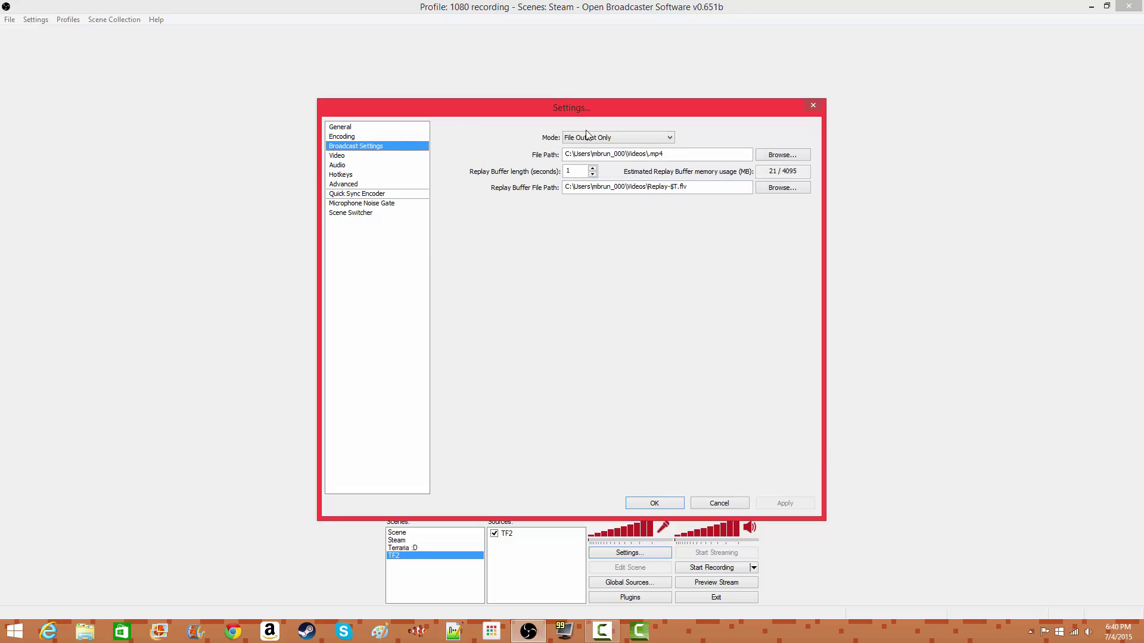
left_click(621, 140)
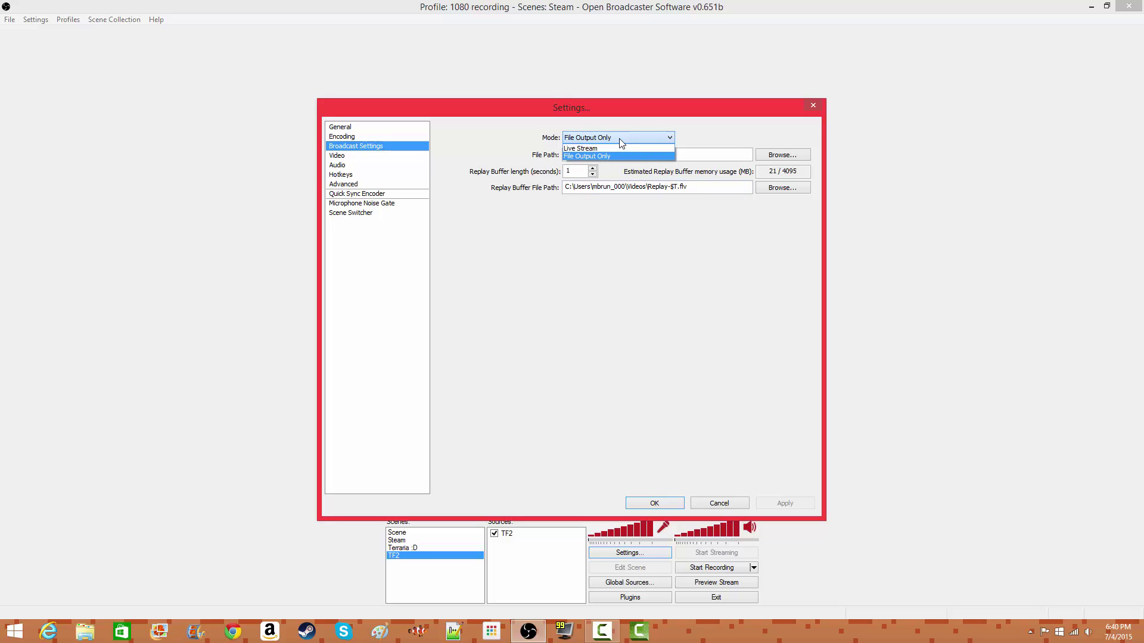
left_click(620, 142)
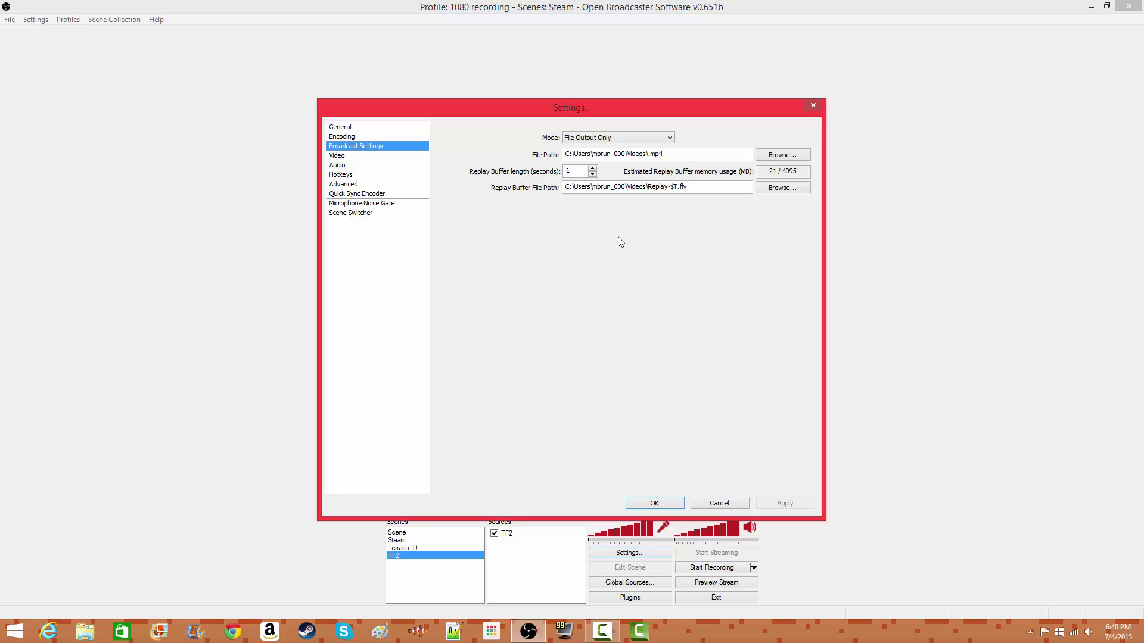
left_click(589, 139)
left_click(585, 148)
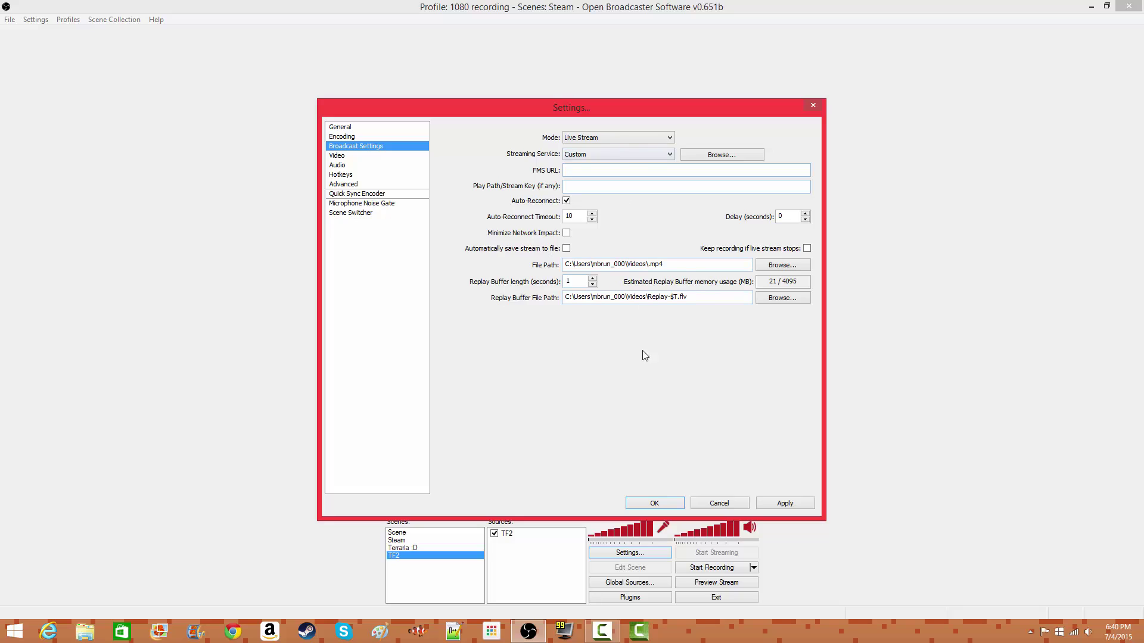
left_click(620, 139)
left_click(619, 155)
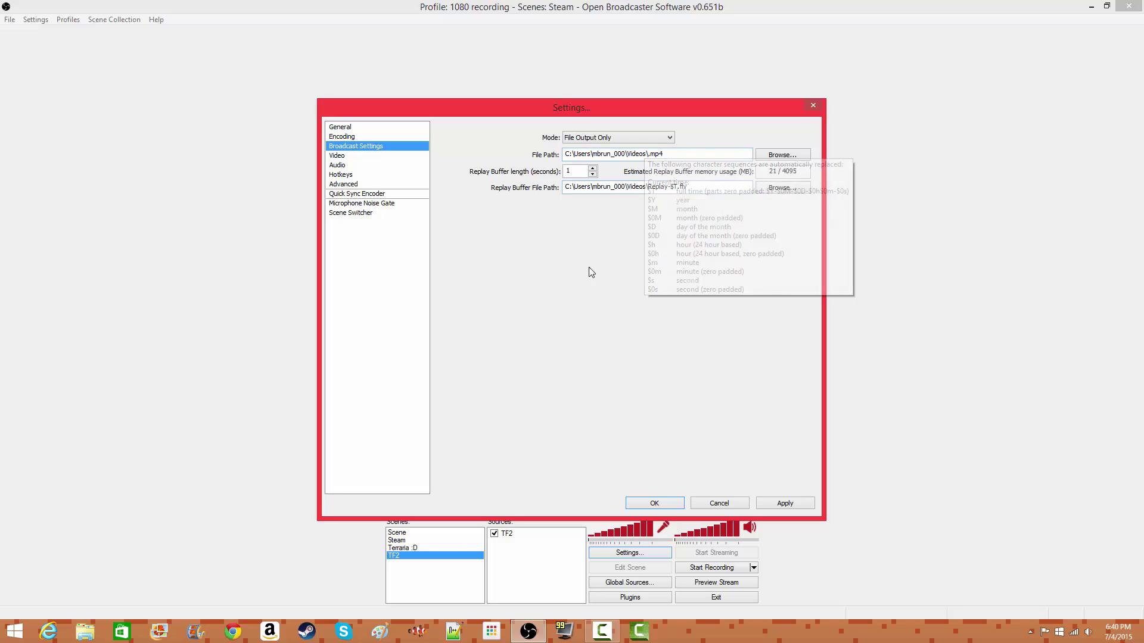
mouse_move(632, 160)
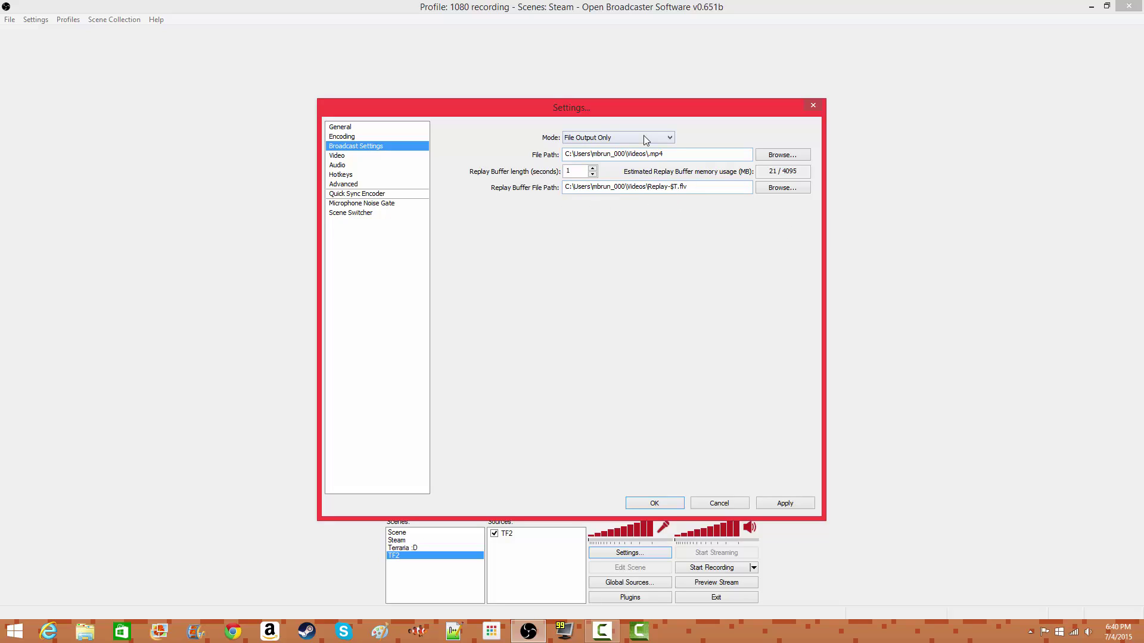
right_click(694, 190)
Discard the pending broadcast changes and examine the video adapter options and base resolution in the video settings.
left_click(346, 156)
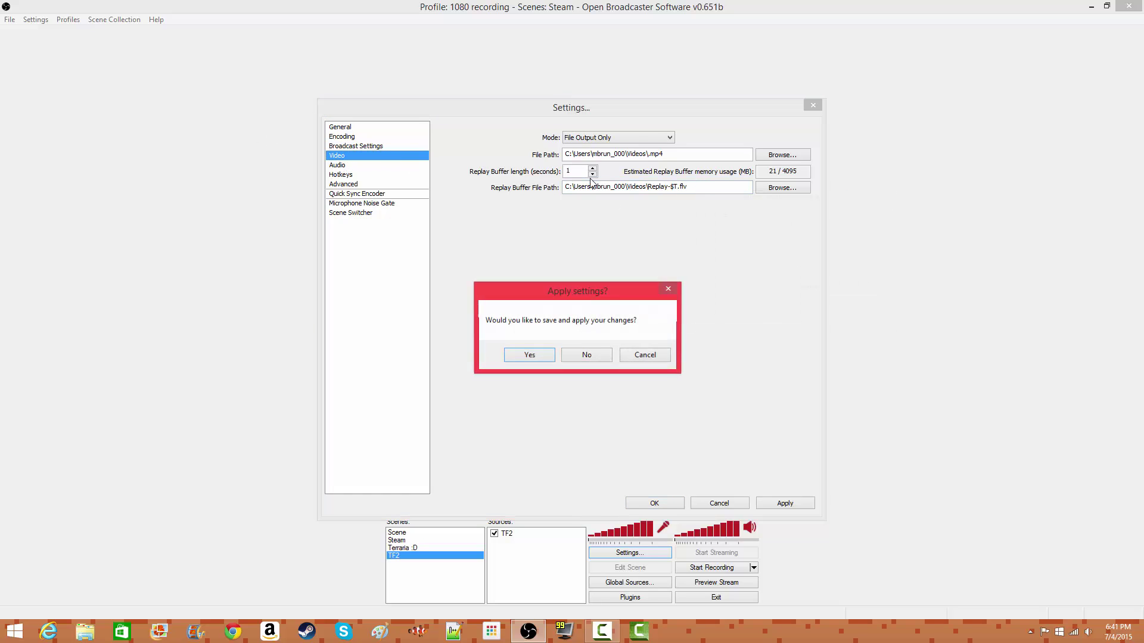
left_click(588, 354)
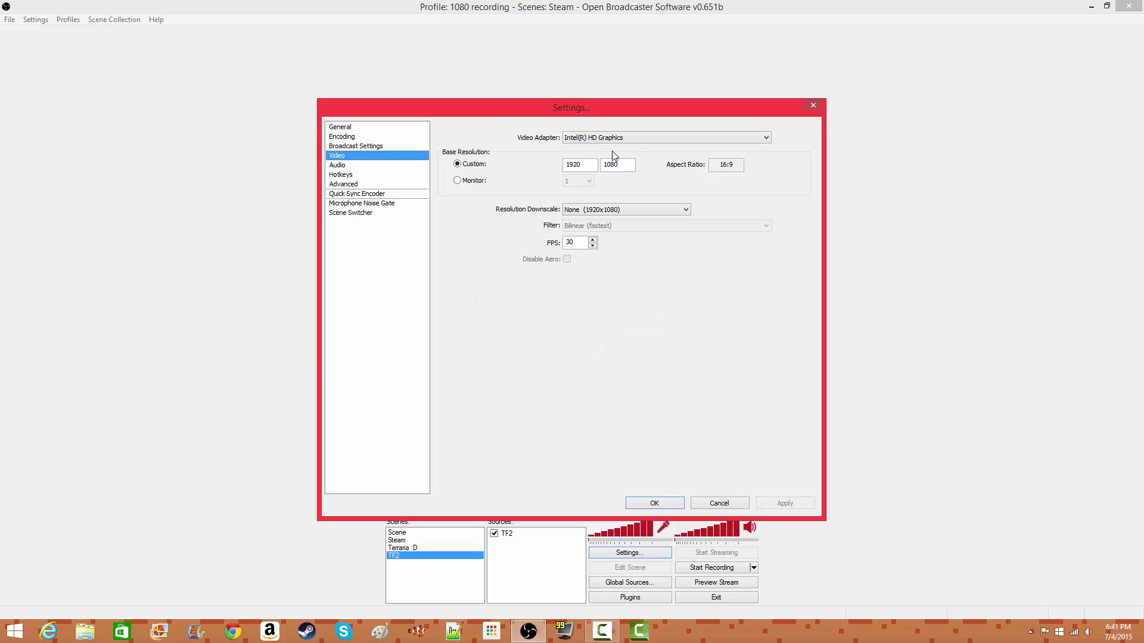
left_click(633, 142)
left_click(631, 138)
left_click(622, 171)
Examine the desktop audio and microphone device choices in the audio settings, choosing Microphone (Blue Snowball) as the microphone.
left_click(344, 168)
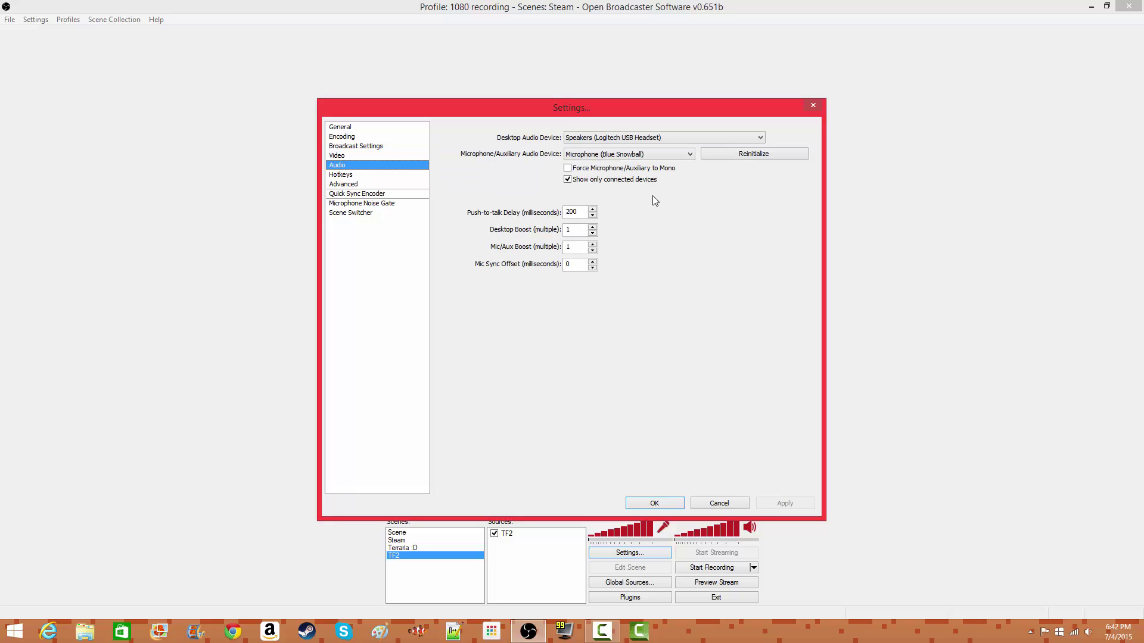
left_click(607, 141)
left_click(606, 142)
left_click(601, 143)
left_click(611, 174)
left_click(673, 154)
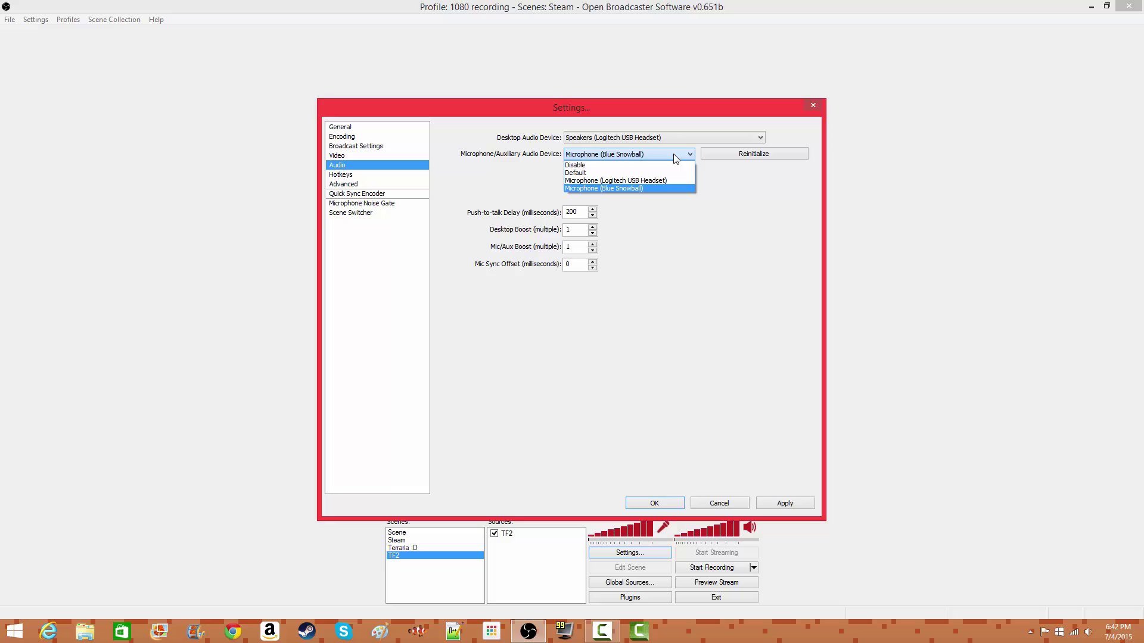
left_click(588, 187)
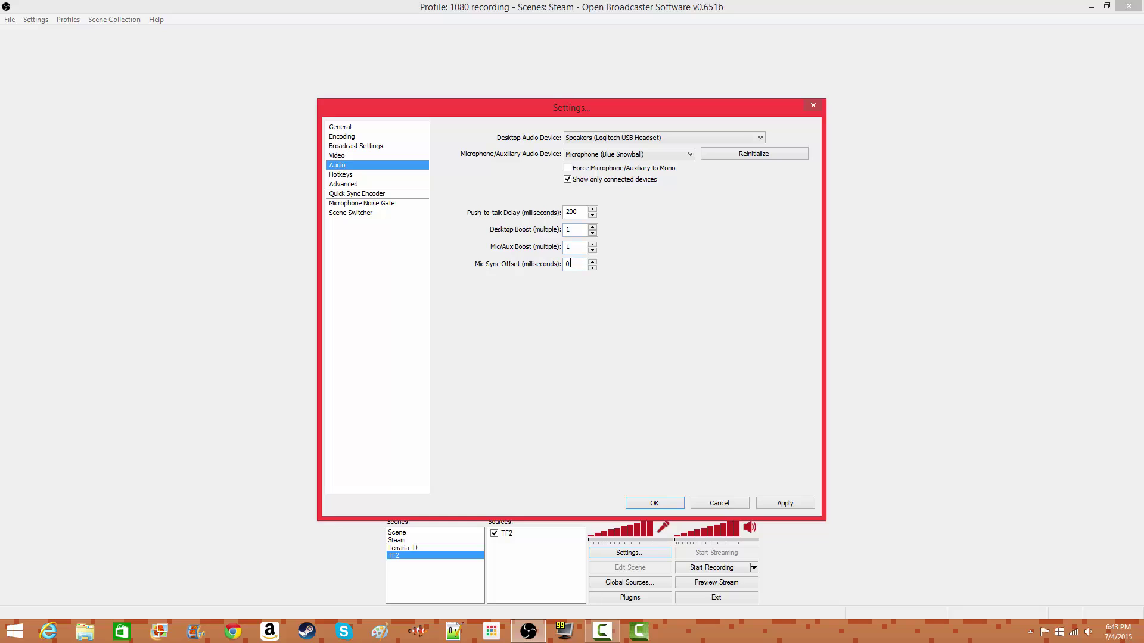
Discard the pending audio changes and review the Hotkeys, Advanced and Quick Sync Encoder settings.
left_click(365, 175)
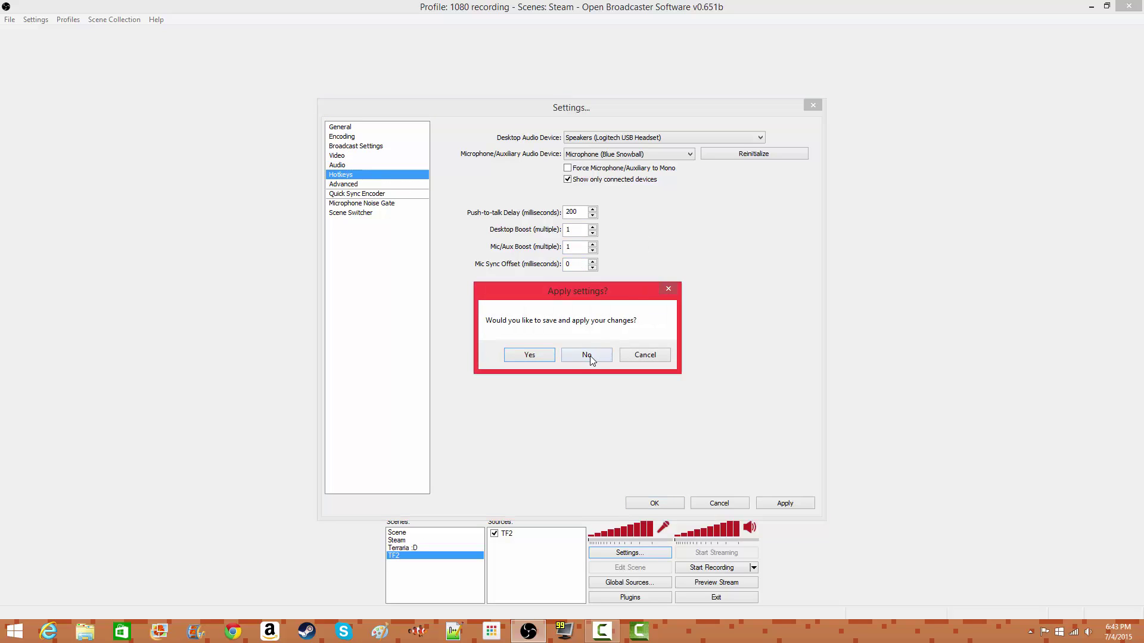
left_click(590, 358)
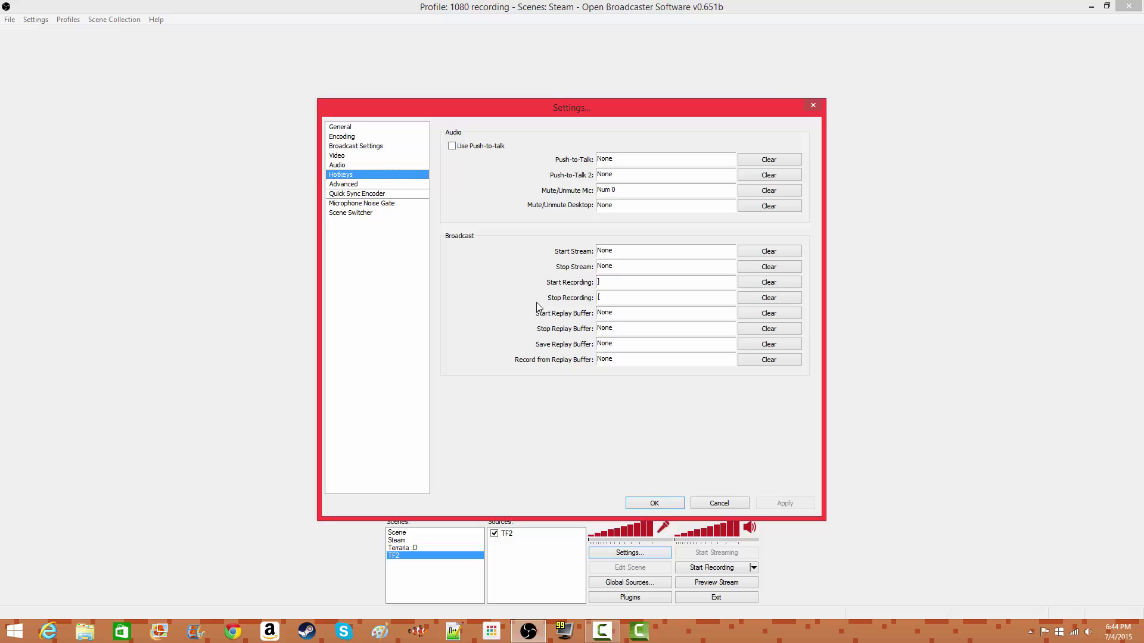
left_click(343, 184)
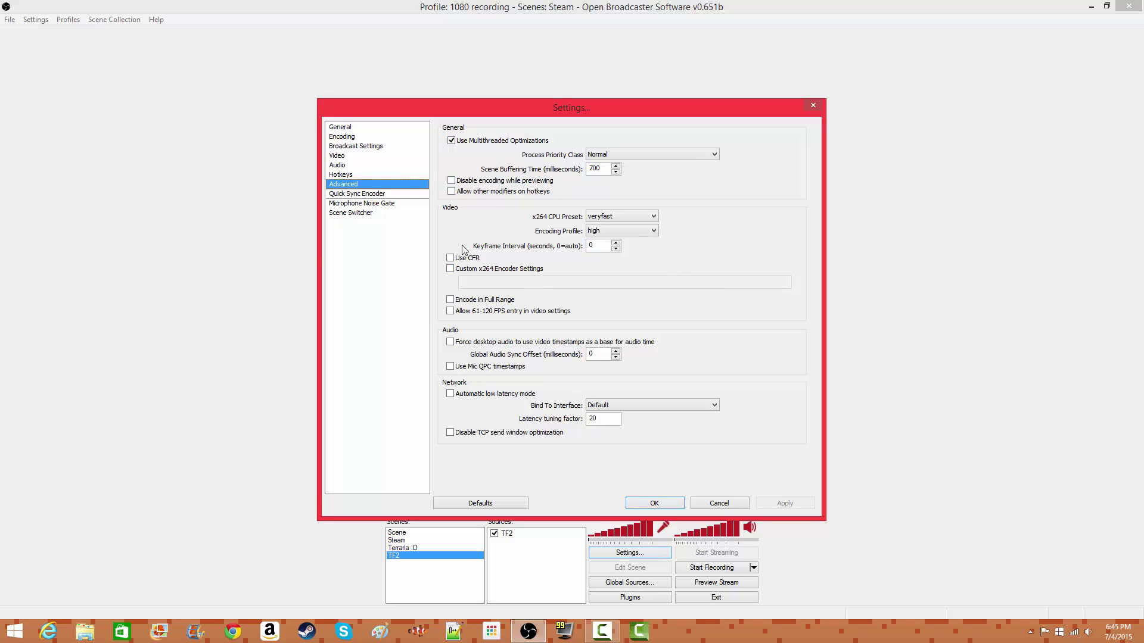
left_click(370, 196)
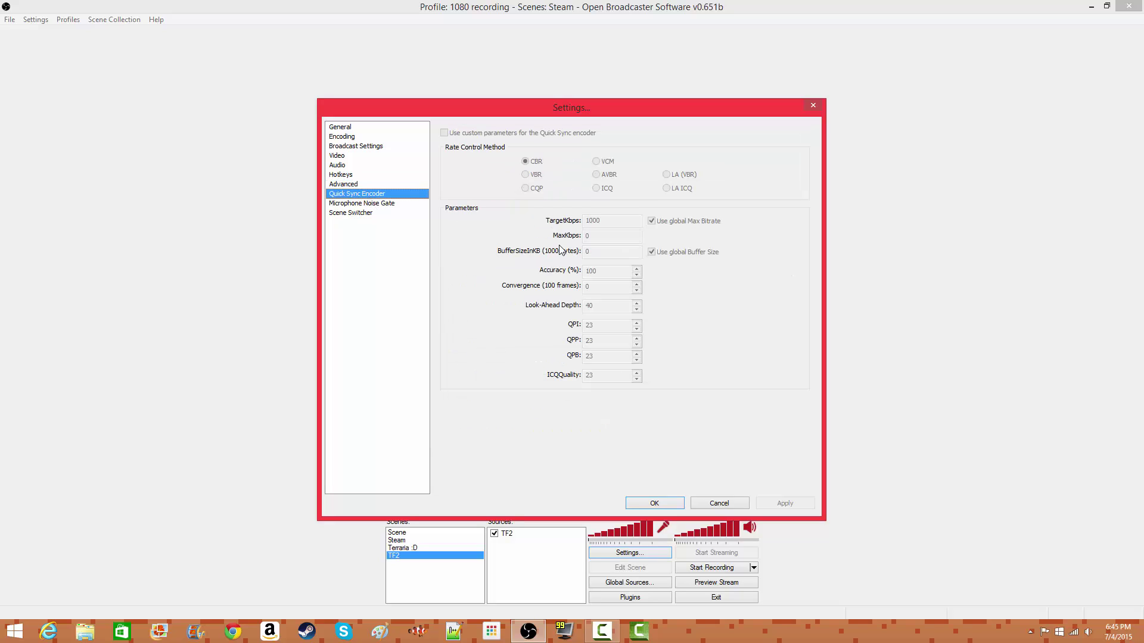
Review the Microphone Noise Gate and Scene Switcher settings, and close the settings without saving changes.
left_click(357, 206)
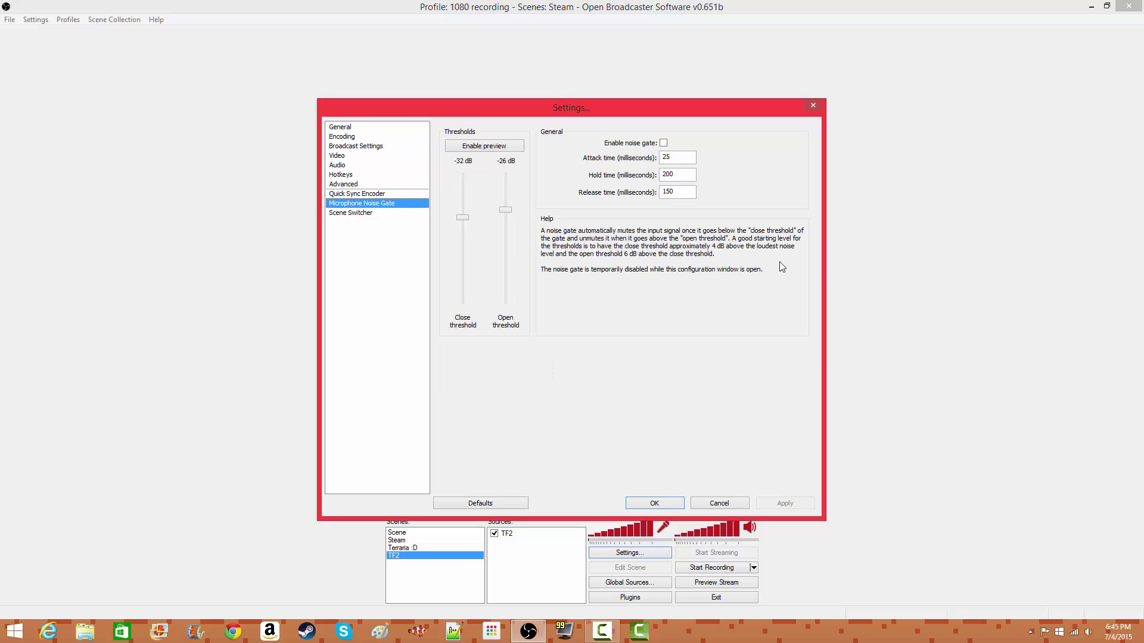
left_click(357, 215)
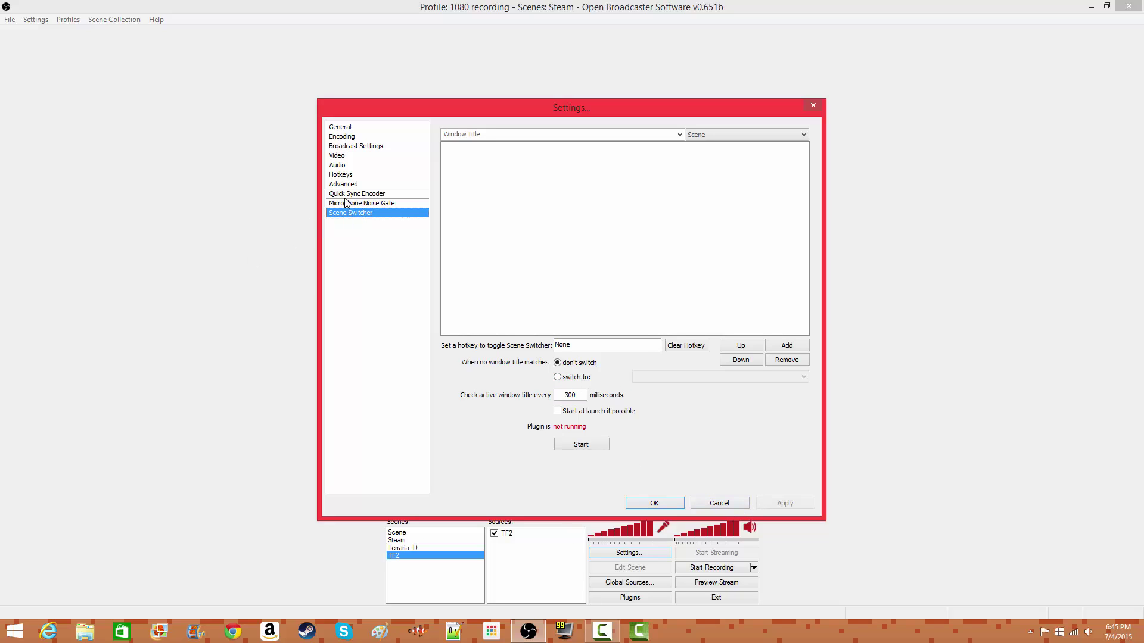
left_click(719, 505)
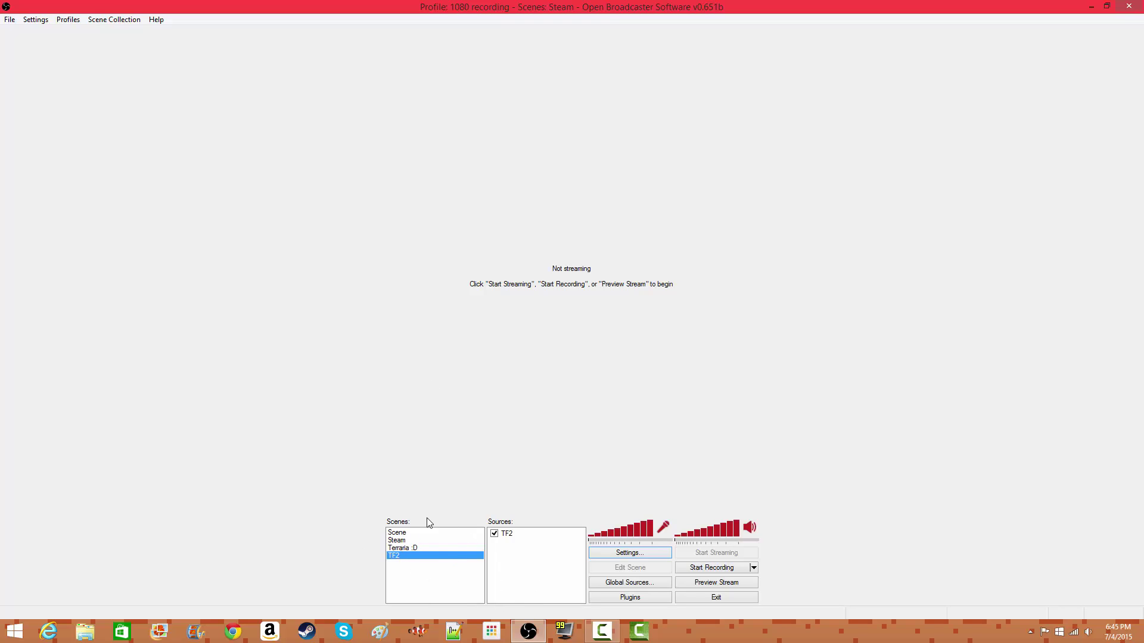
Look through the existing scenes Scene, Steam, Terraria :D and TF2 to compare the sources each one contains.
left_click(397, 540)
left_click(397, 548)
left_click(396, 534)
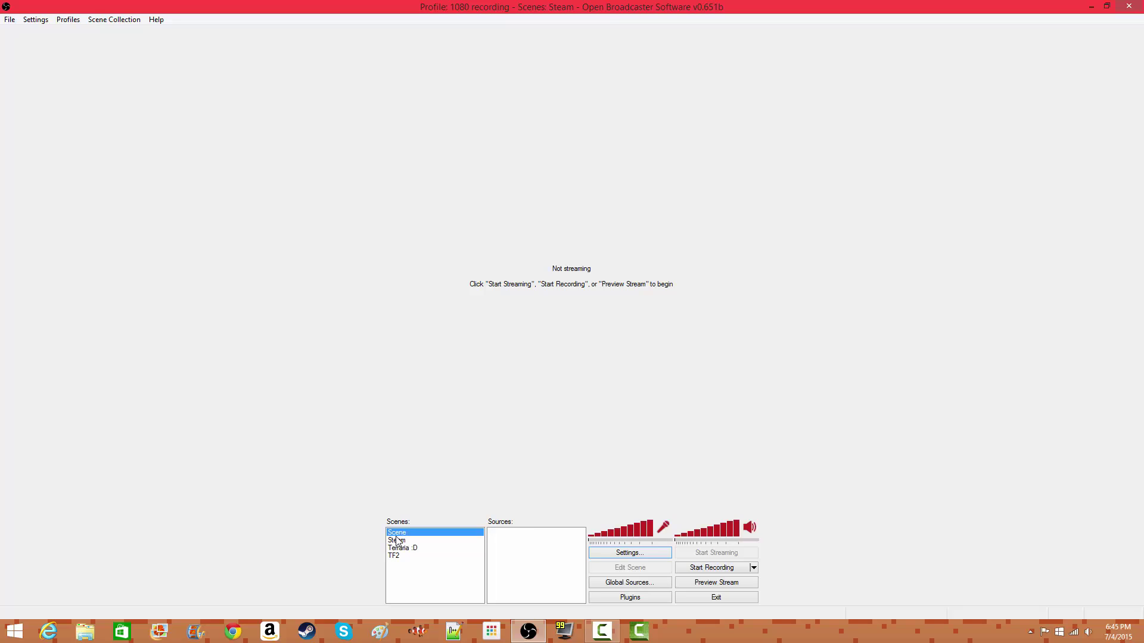
left_click(397, 541)
left_click(398, 548)
left_click(398, 533)
left_click(410, 548)
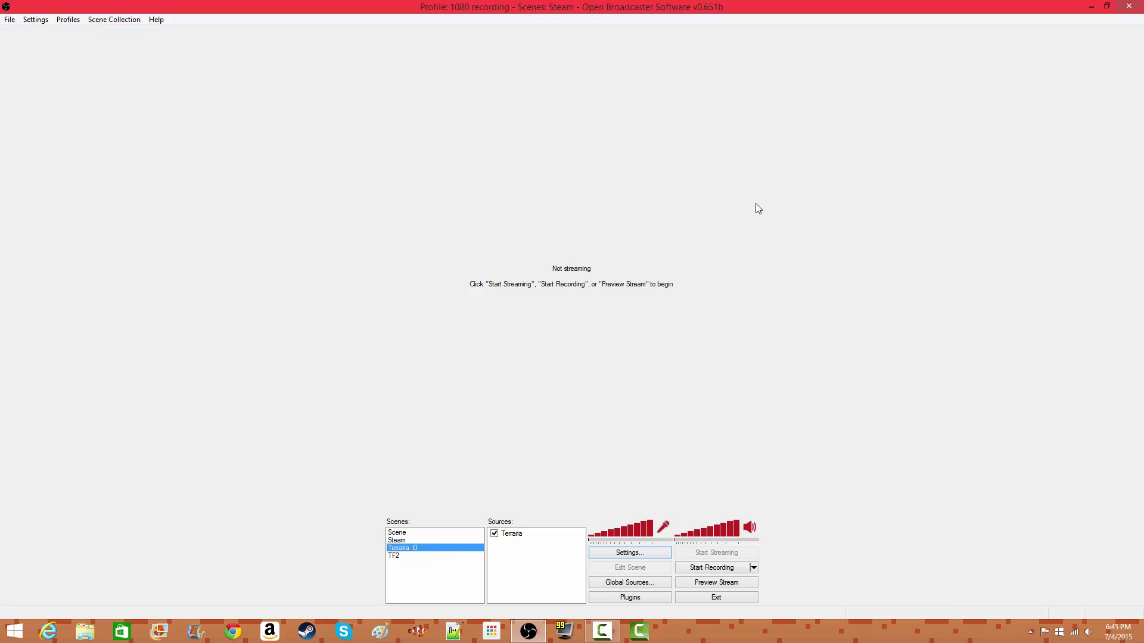
left_click(403, 557)
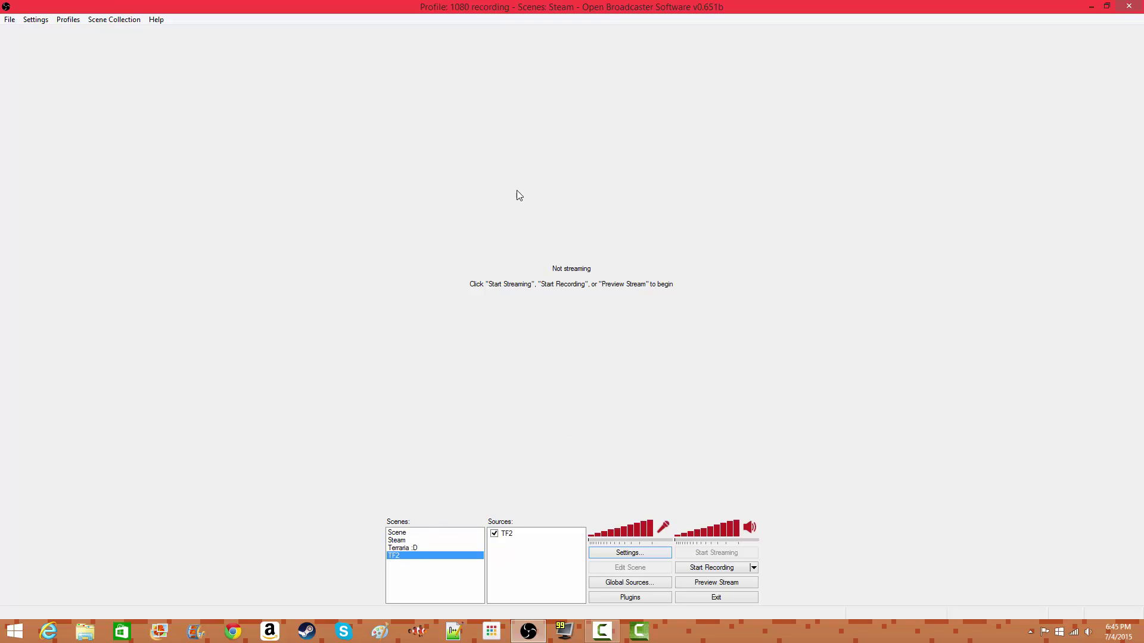
left_click(400, 550)
left_click(400, 555)
left_click(402, 548)
left_click(400, 555)
left_click(402, 549)
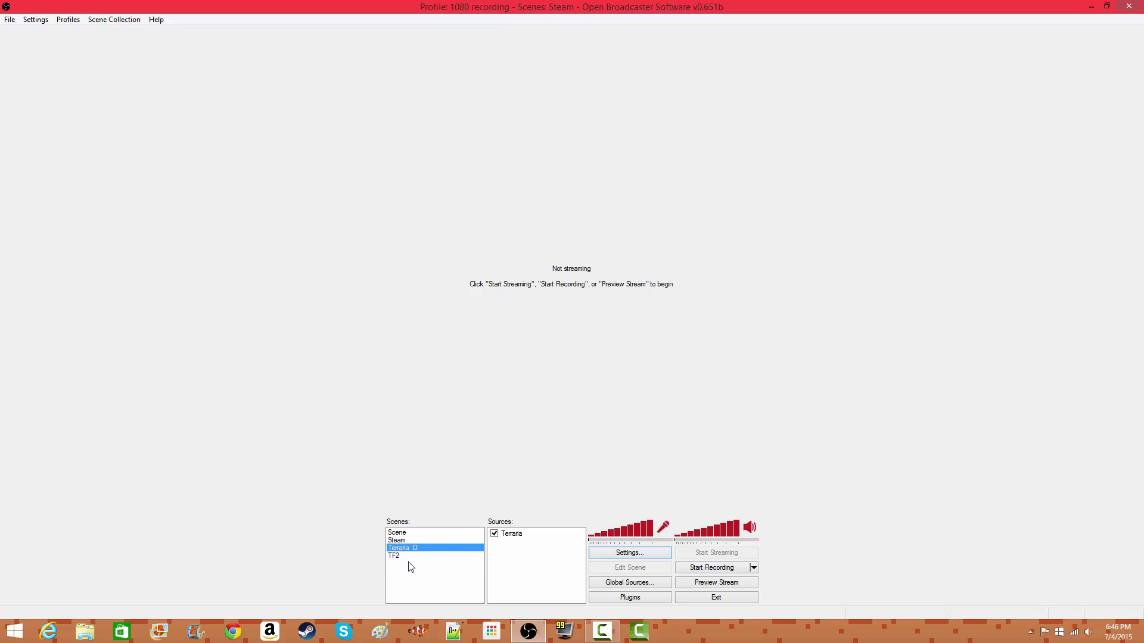
left_click(394, 556)
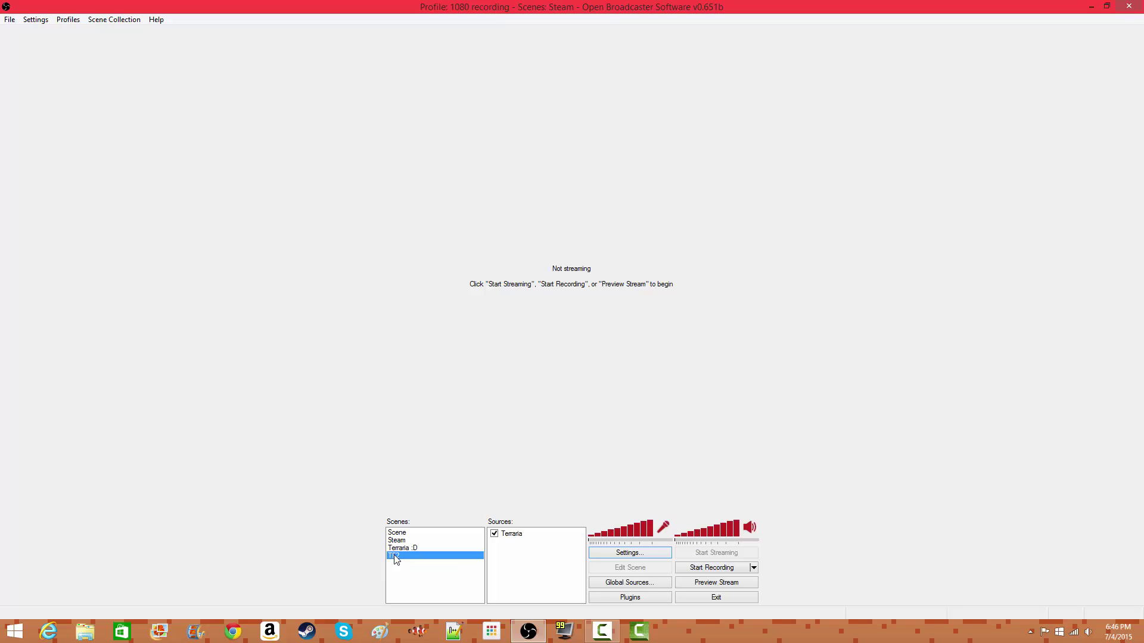
Add a new scene named Test.
right_click(425, 585)
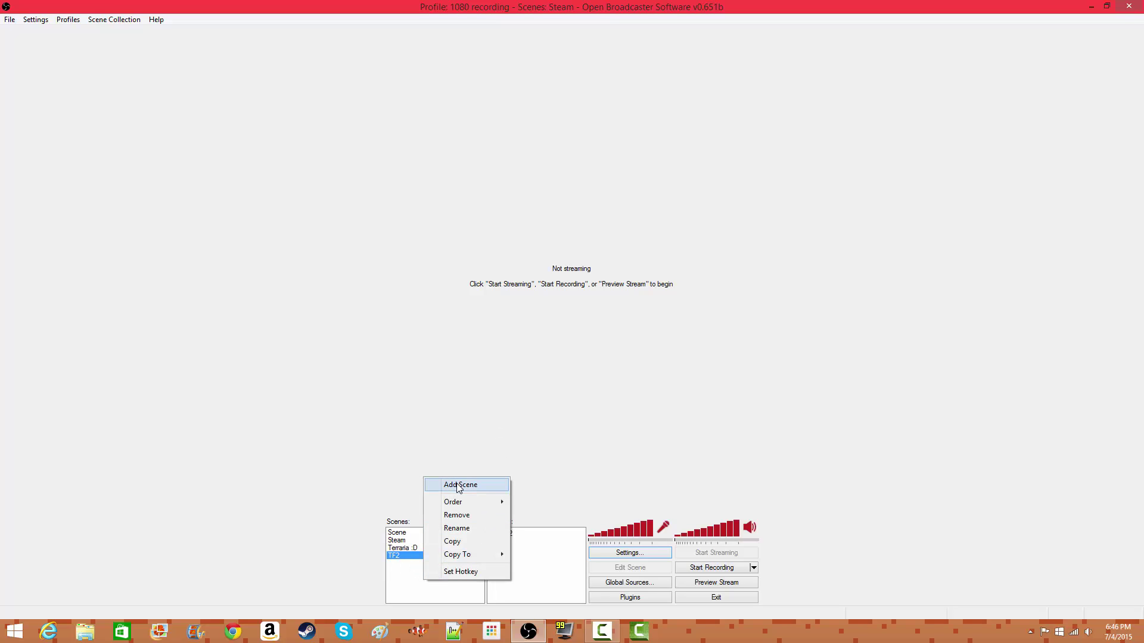
right_click(410, 581)
left_click(441, 484)
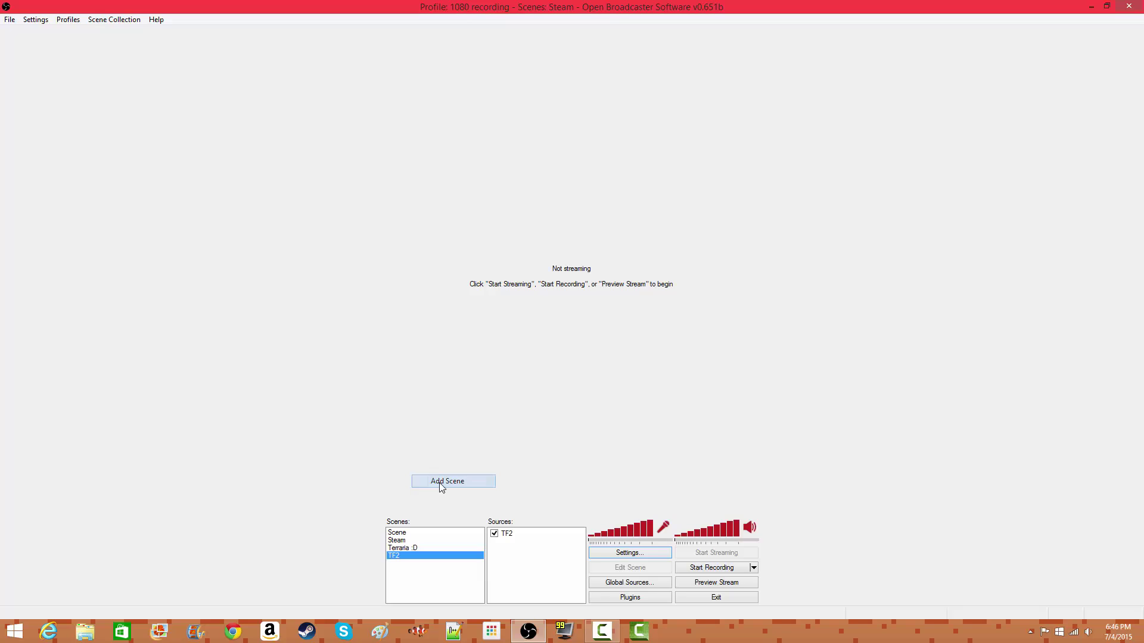
key("BackSpace")
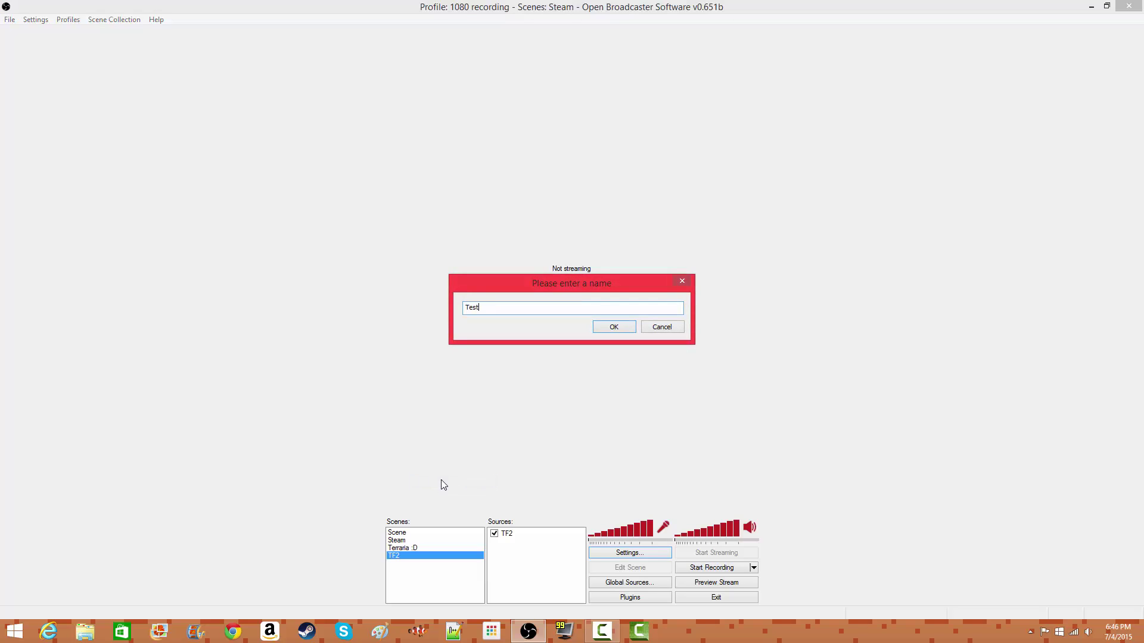
key("Return")
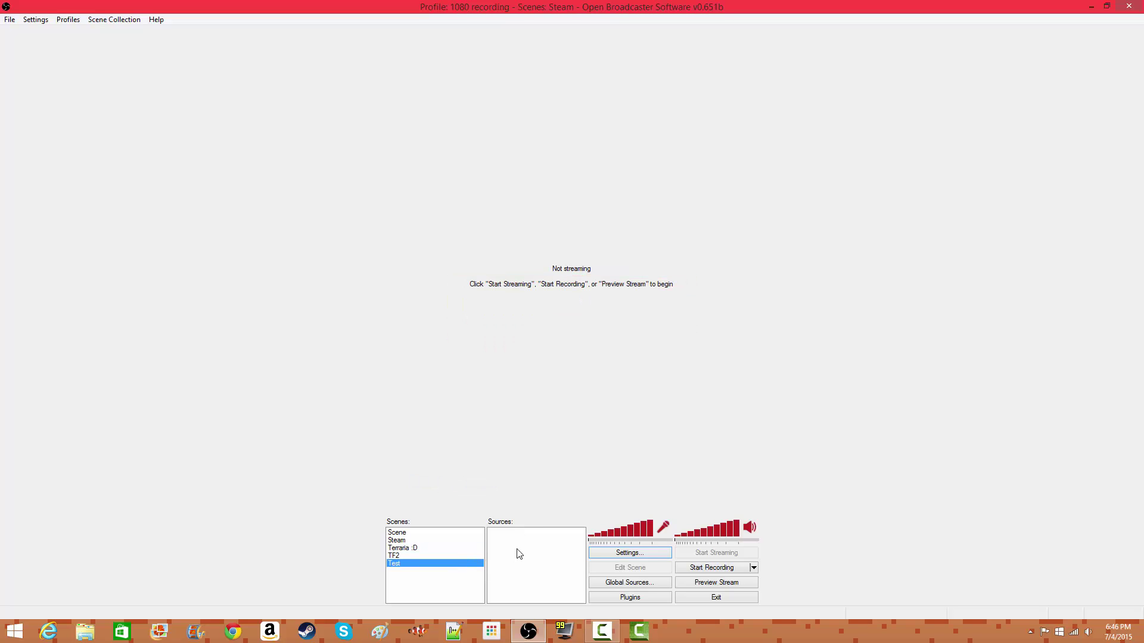
Try to add a Window Capture source named Test to the Test scene.
right_click(519, 554)
mouse_move(544, 553)
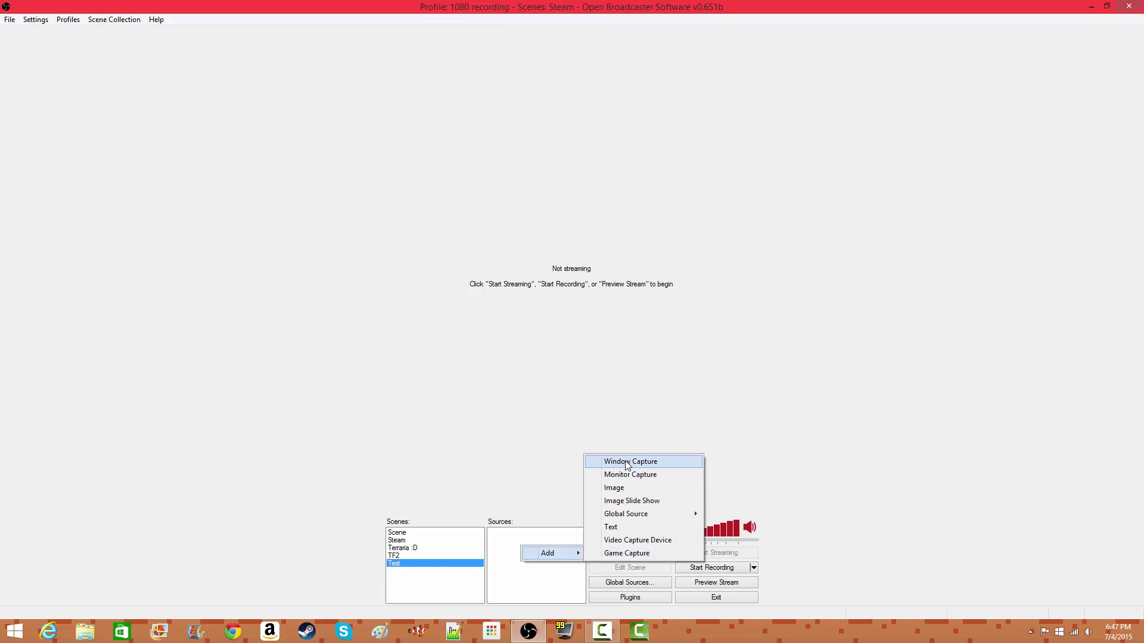
left_click(628, 462)
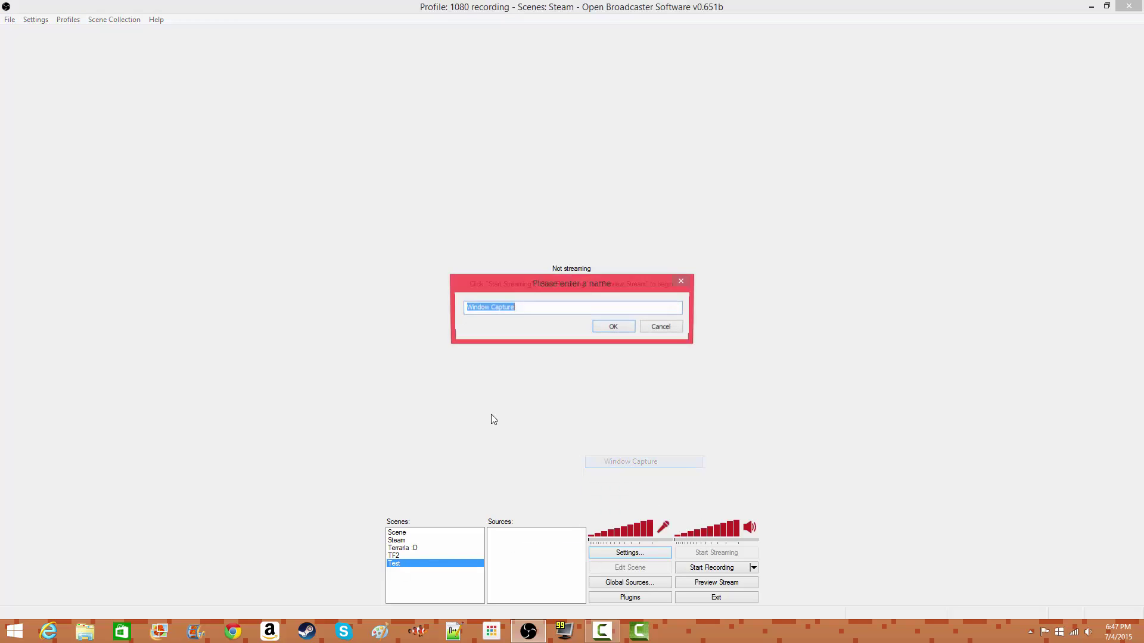
key("BackSpace")
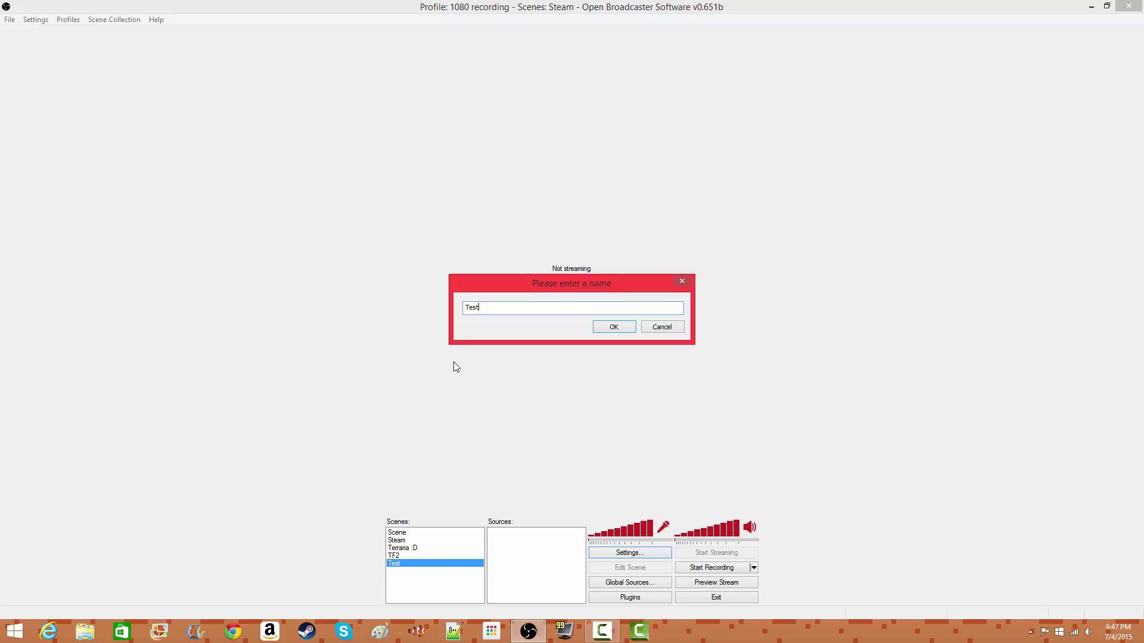
key("Return")
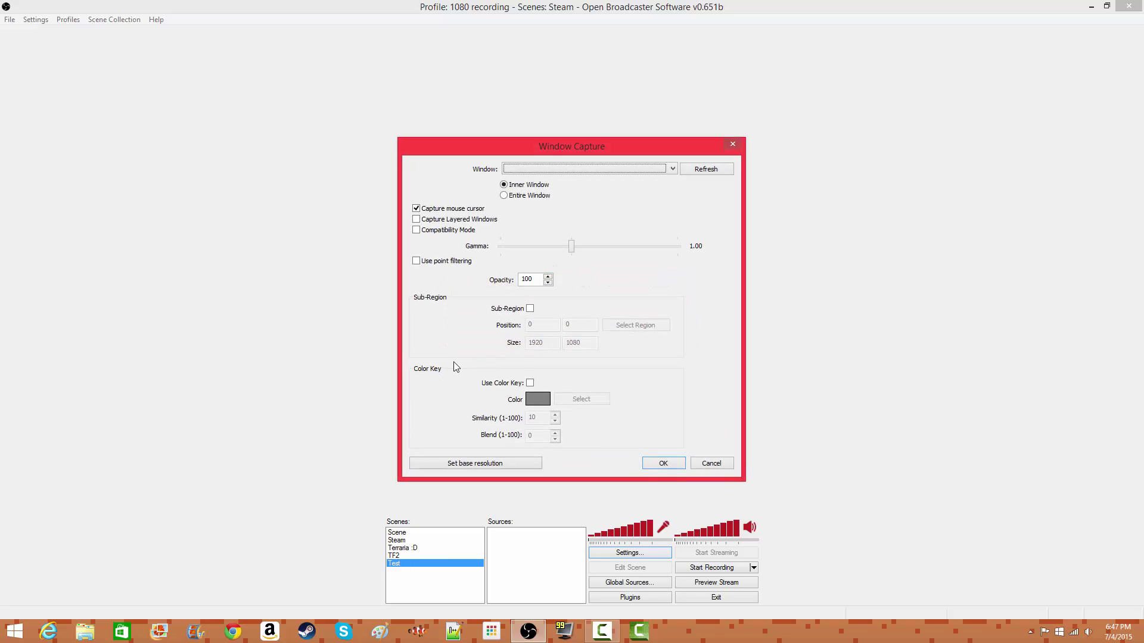
Check which windows can be chosen for the window capture, refresh the choices, and cancel the source.
left_click(566, 167)
left_click(573, 168)
left_click(545, 172)
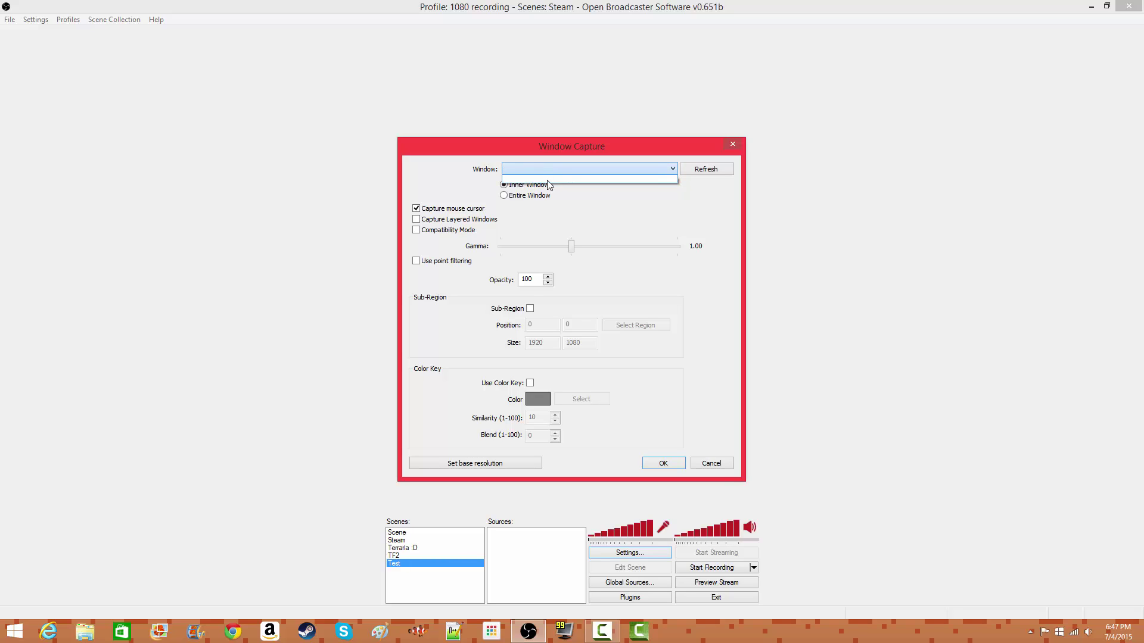
left_click(541, 172)
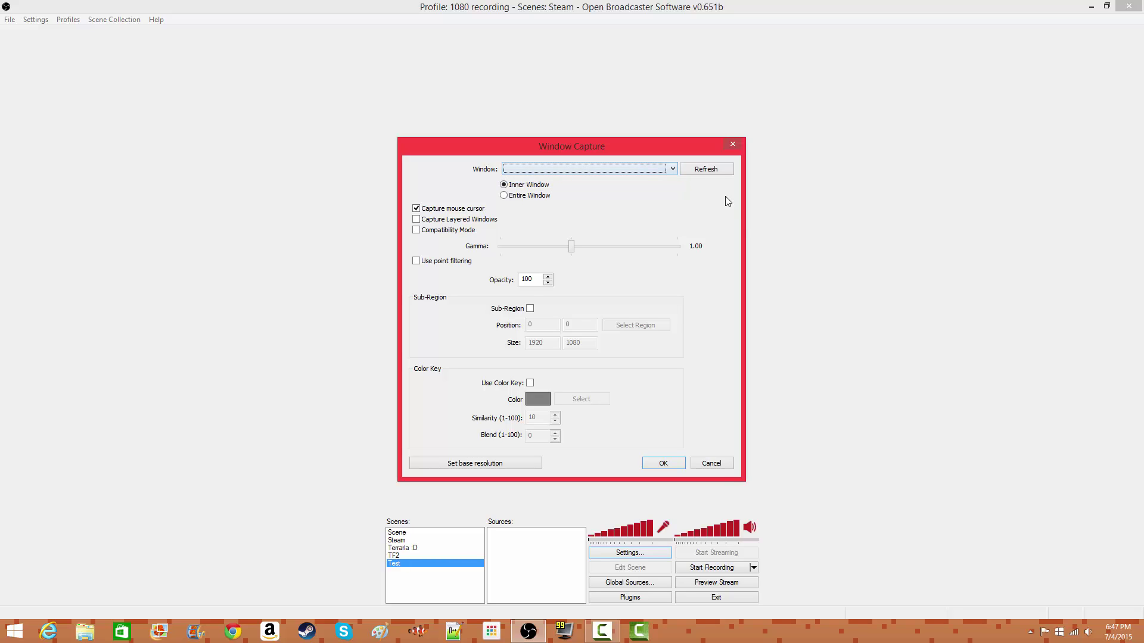
left_click(706, 169)
left_click(603, 170)
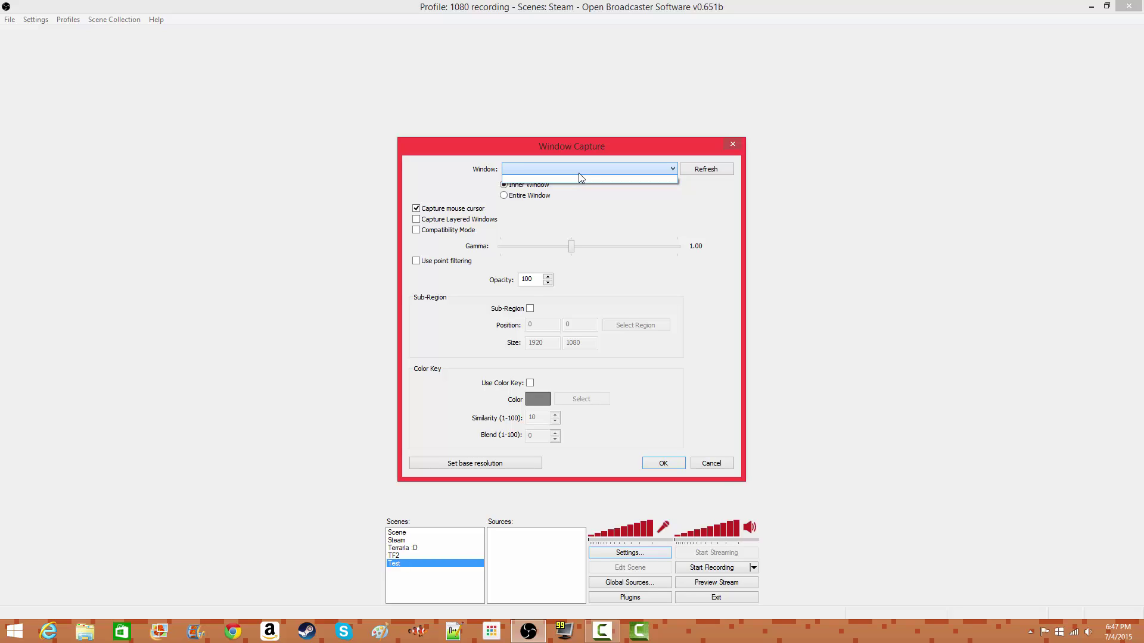
left_click(578, 173)
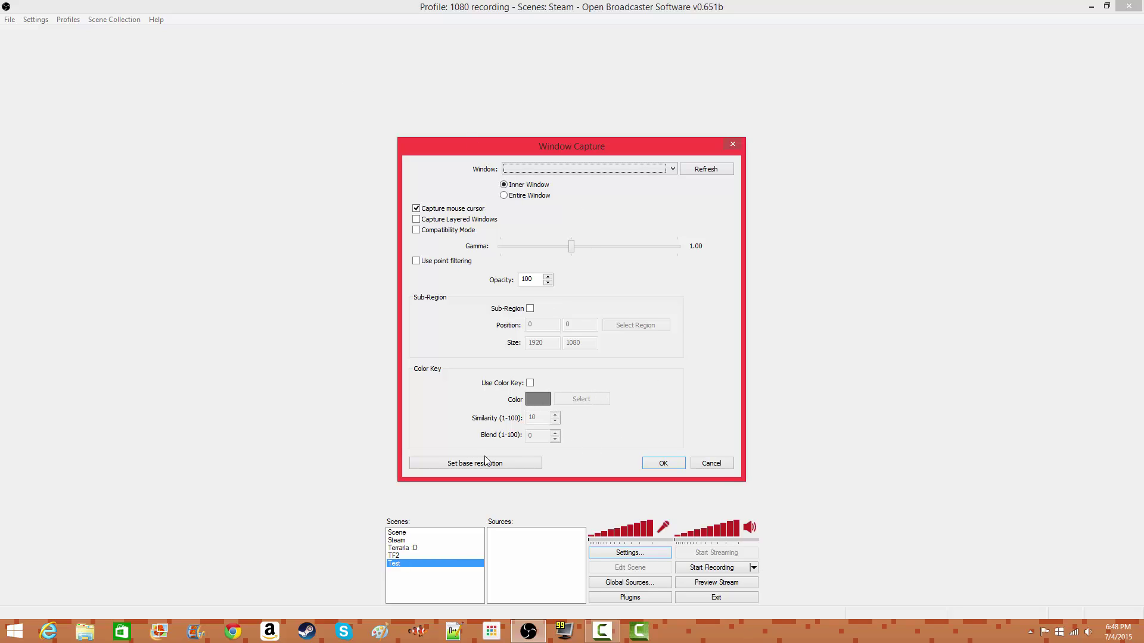
left_click(721, 465)
Try to add a Game Capture source named Test to the Test scene.
right_click(536, 552)
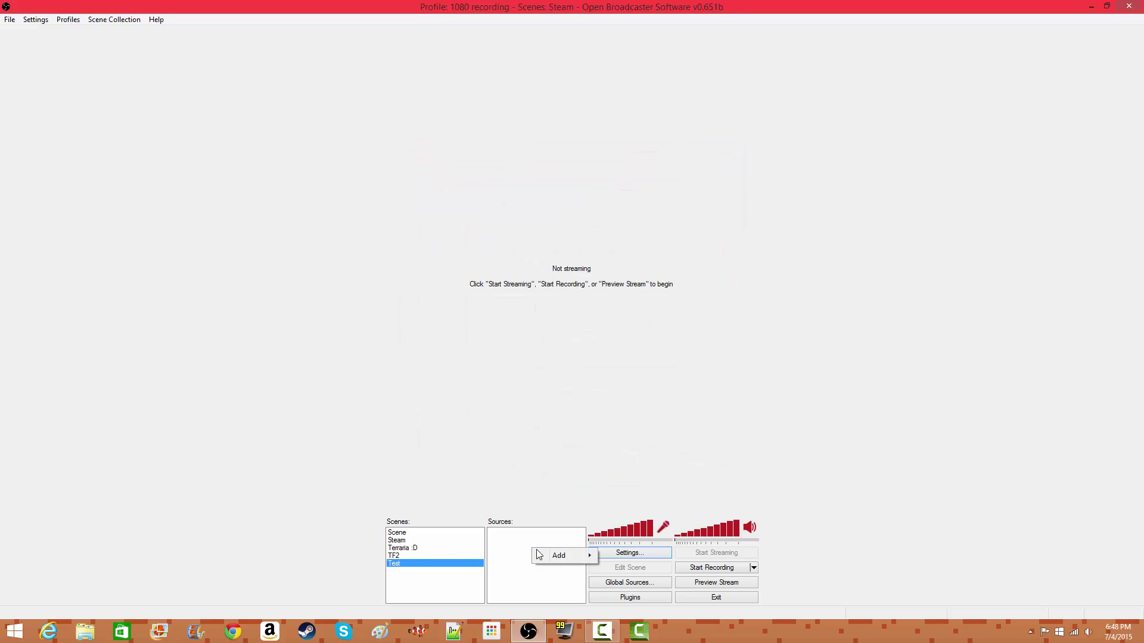
mouse_move(544, 556)
left_click(623, 556)
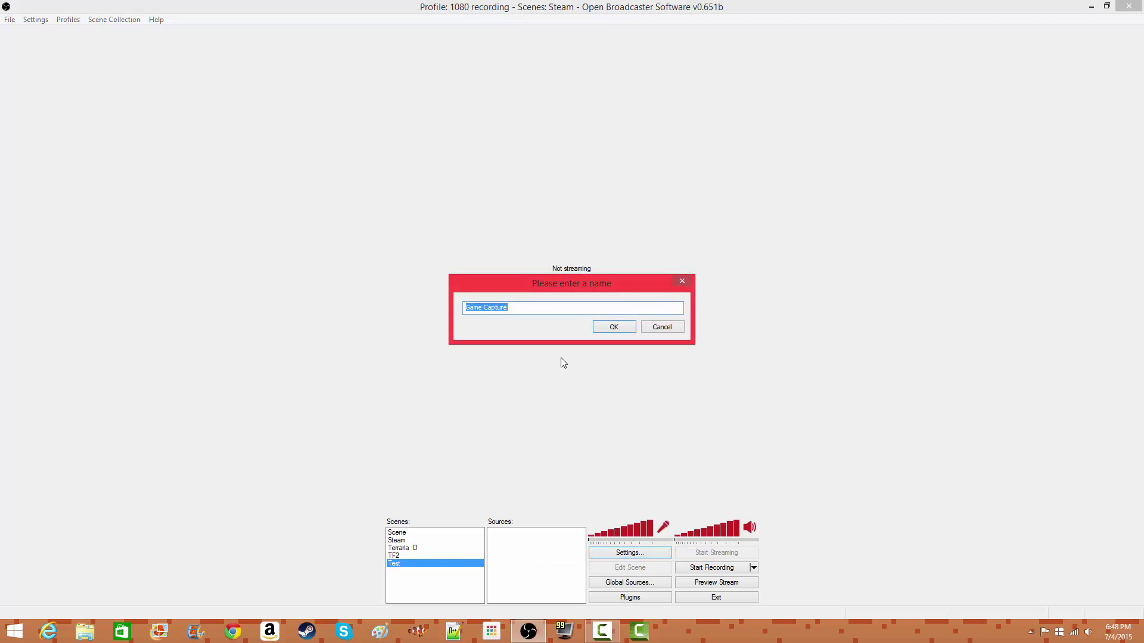
key("BackSpace")
type("Test")
key("Return")
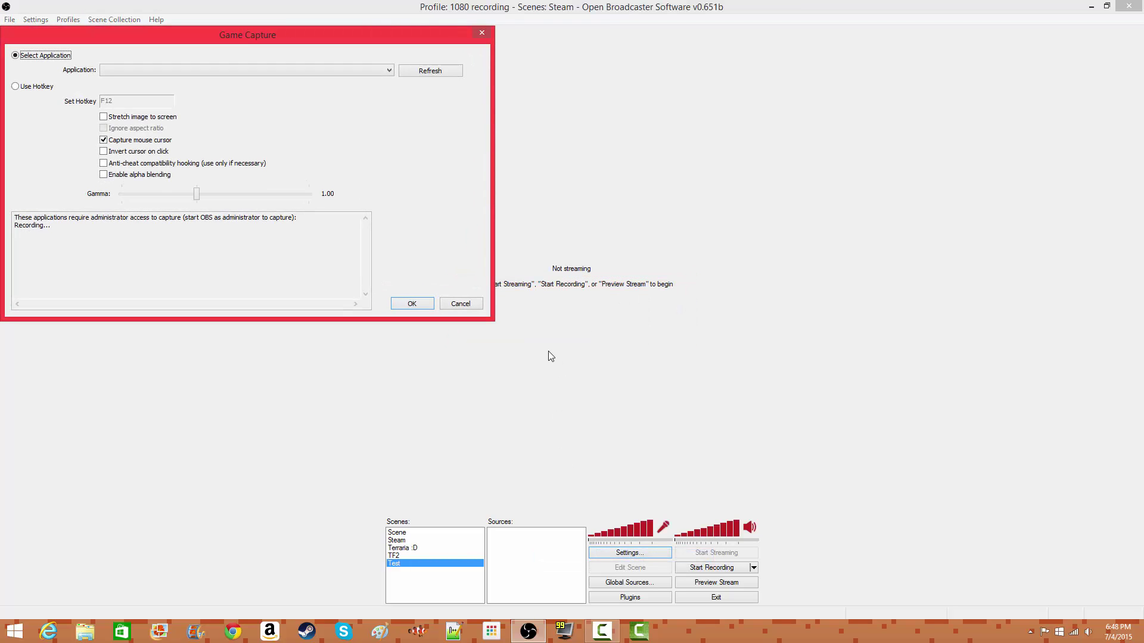
Check which applications can be chosen for the game capture, and cancel the source.
left_click(139, 71)
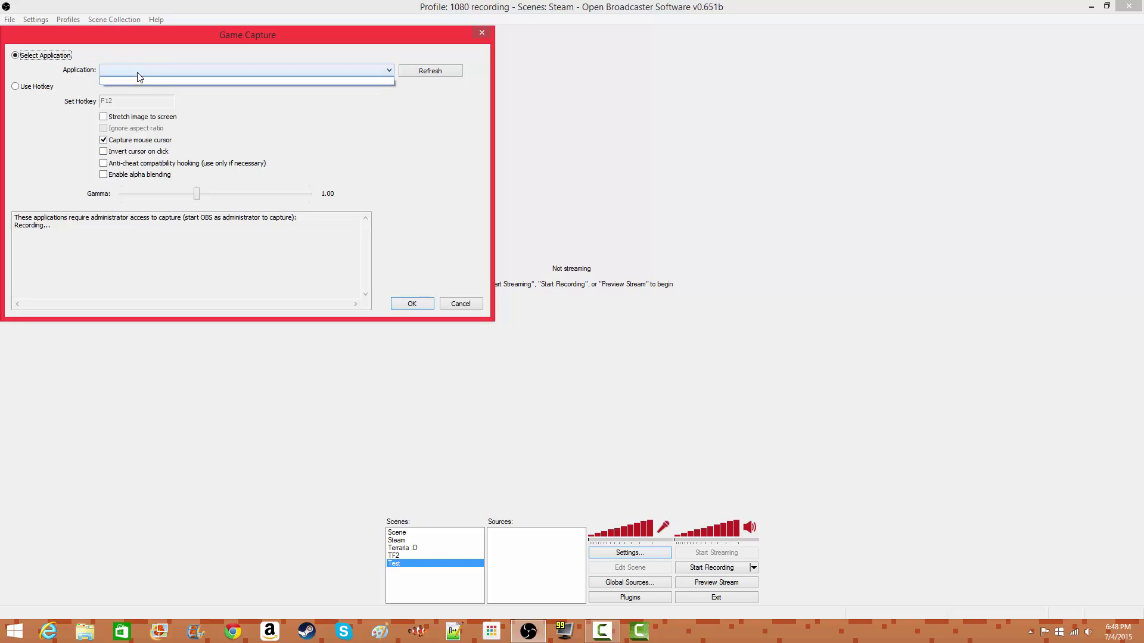
left_click(361, 72)
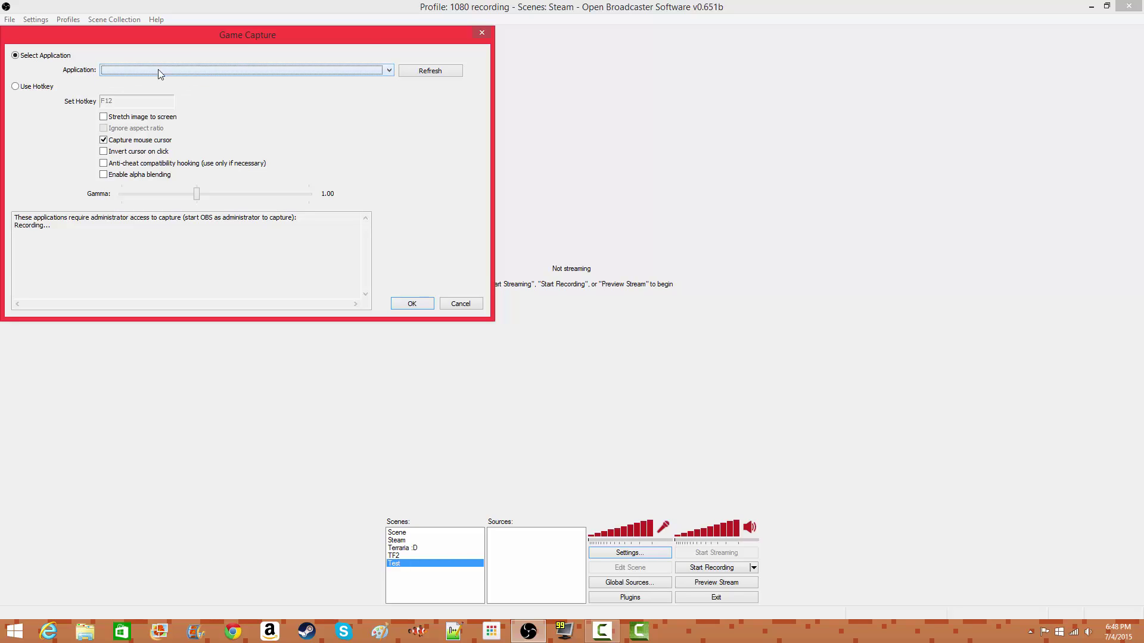
left_click(124, 72)
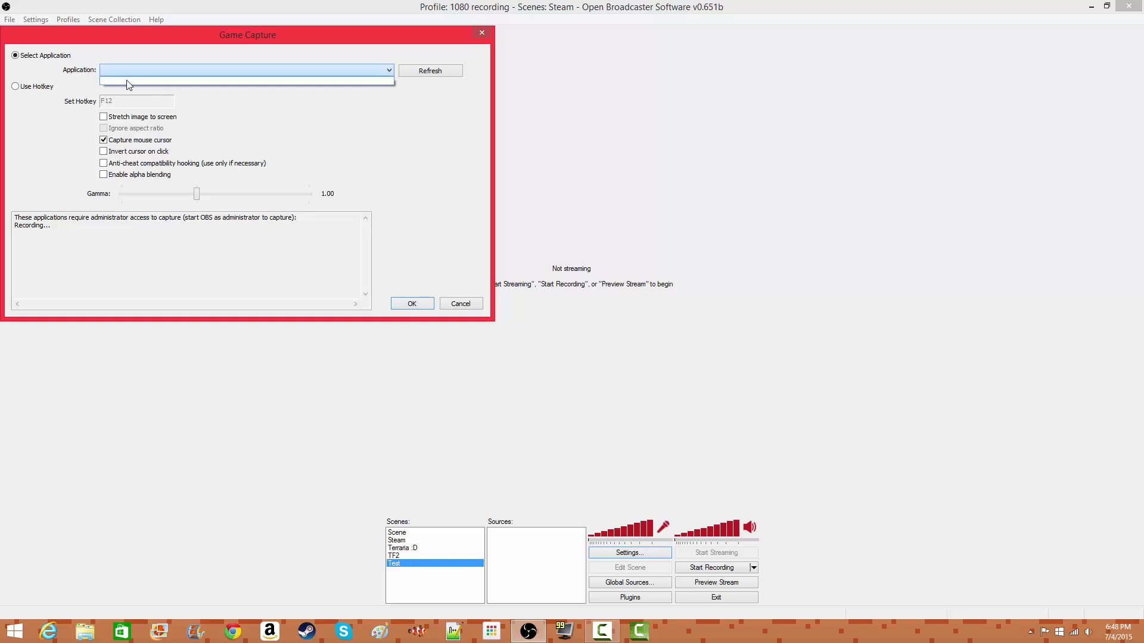
left_click(389, 70)
left_click(386, 73)
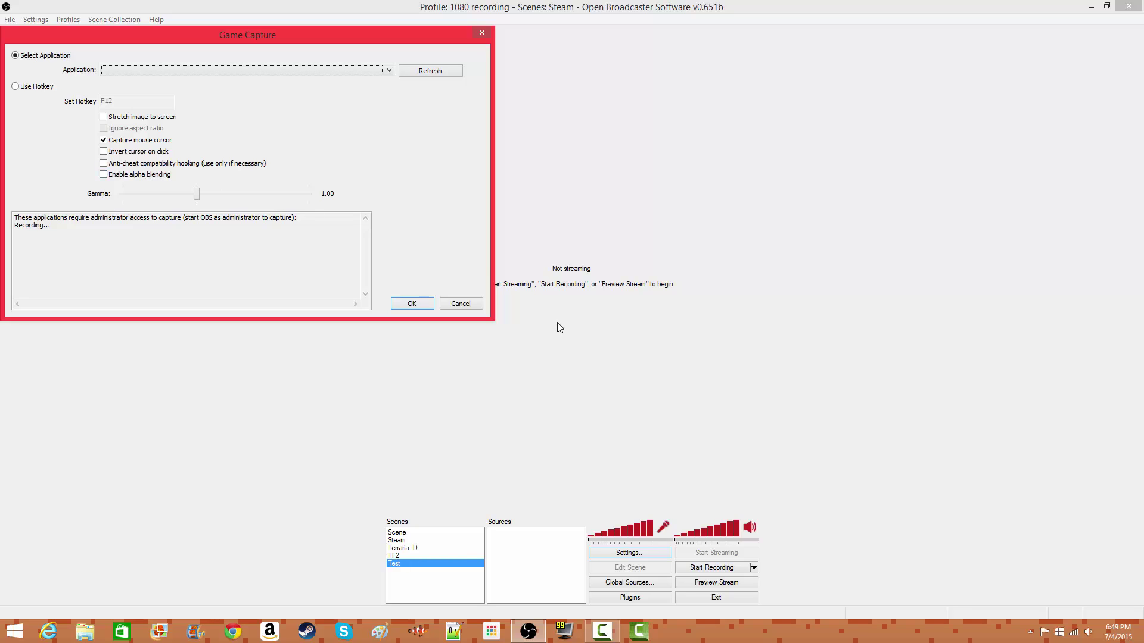
left_click(454, 305)
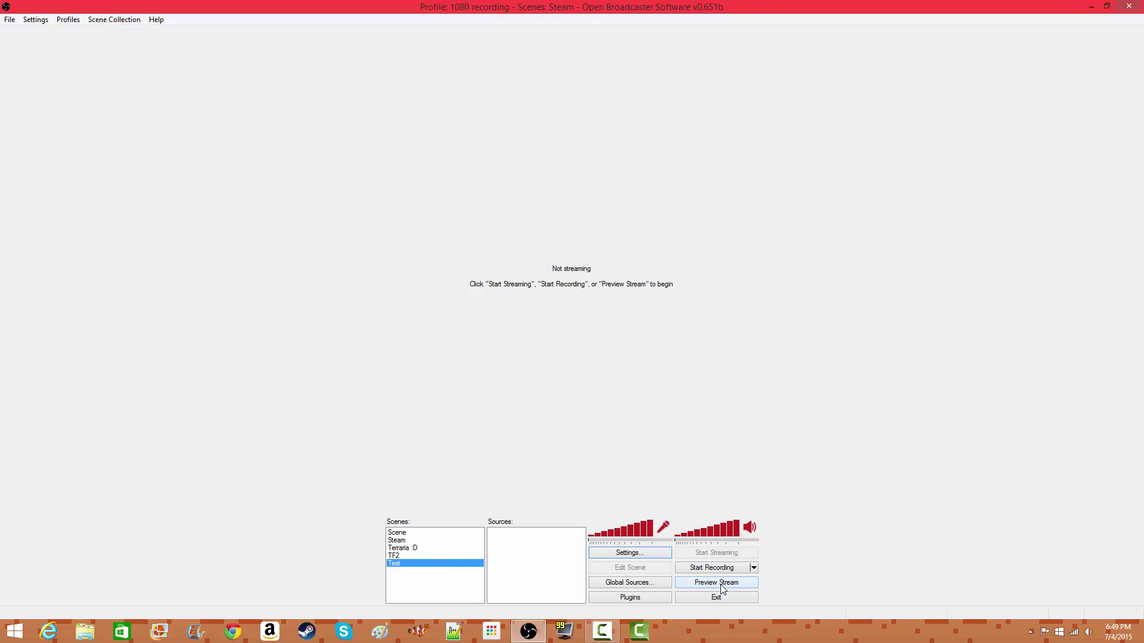
Start the stream preview of the Test scene, stop it, and start it again.
left_click(722, 586)
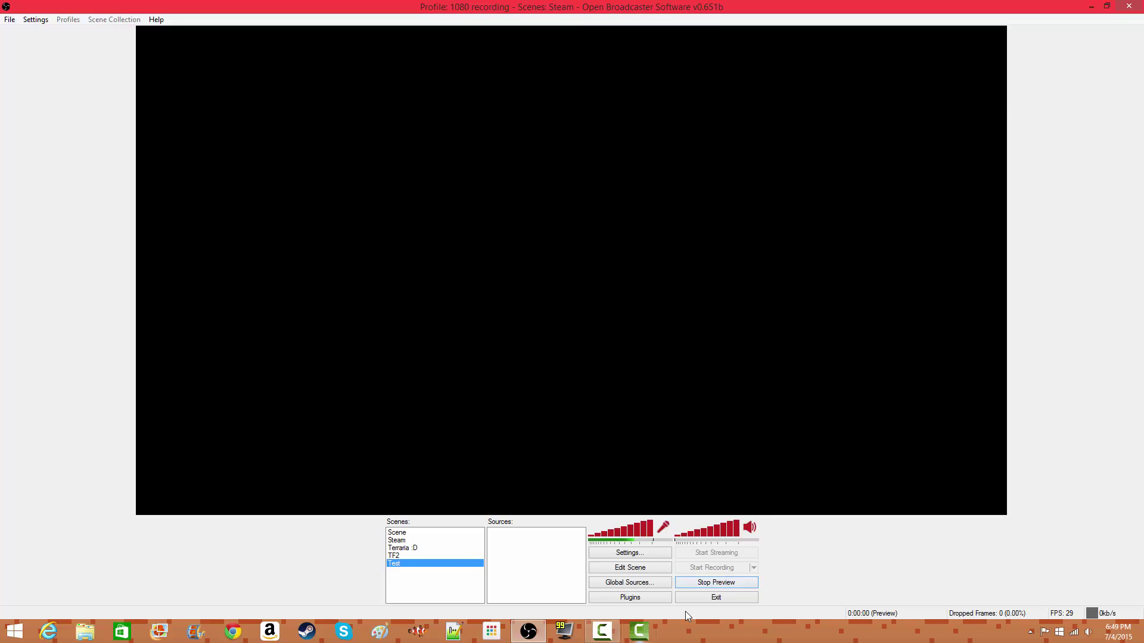
left_click(717, 585)
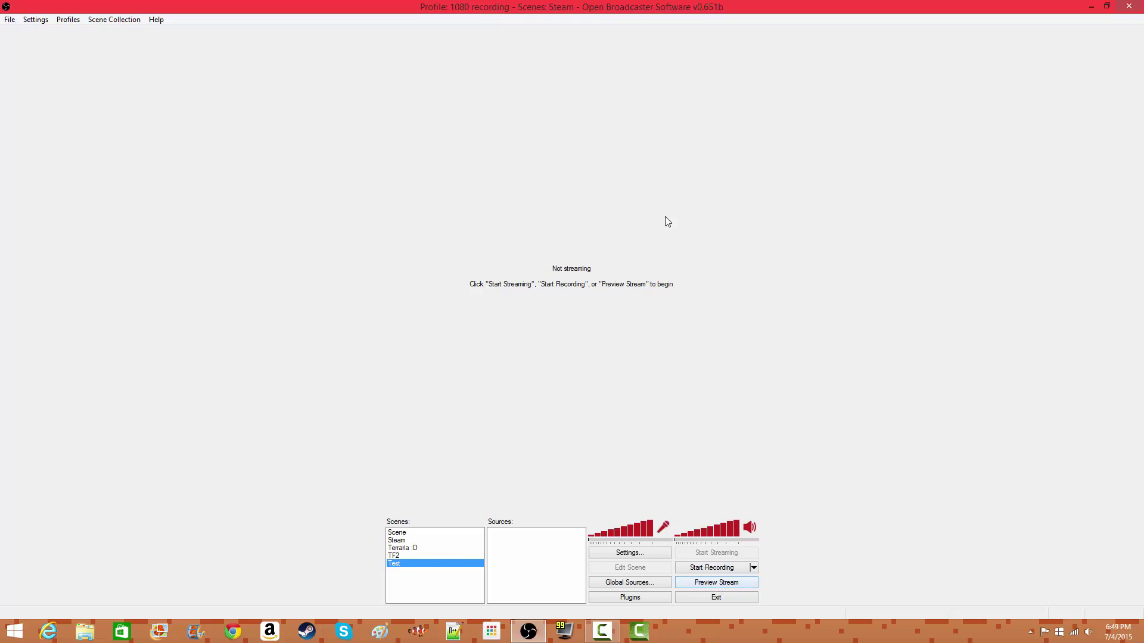
left_click(705, 584)
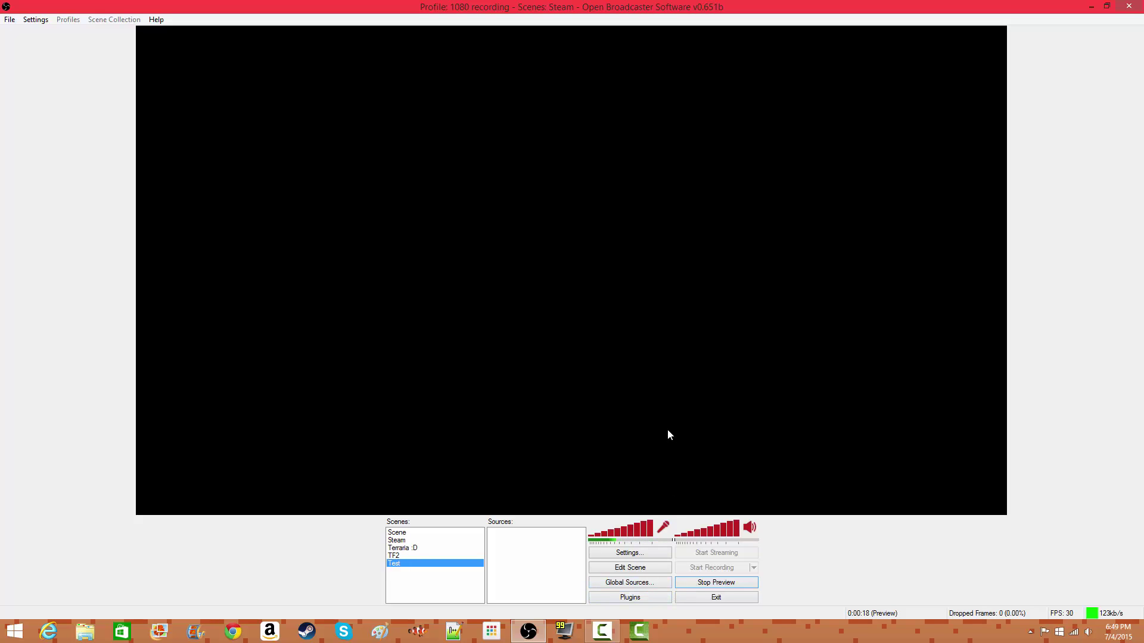
Test muting and unmuting the microphone and desktop audio during the preview, leaving only the microphone muted.
left_click(666, 527)
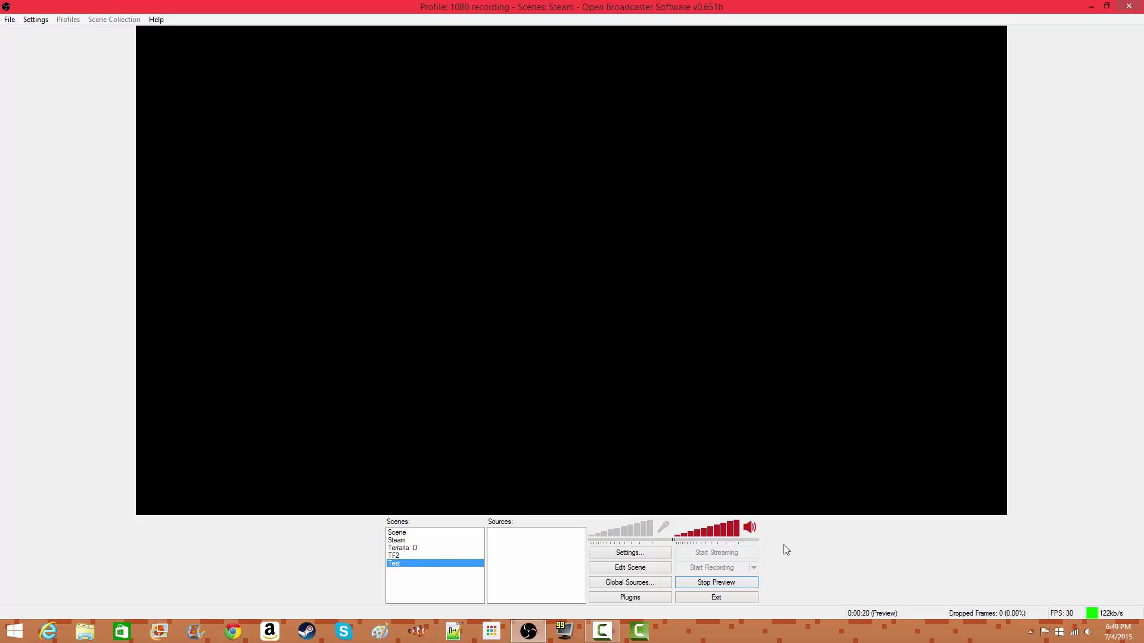
left_click(753, 528)
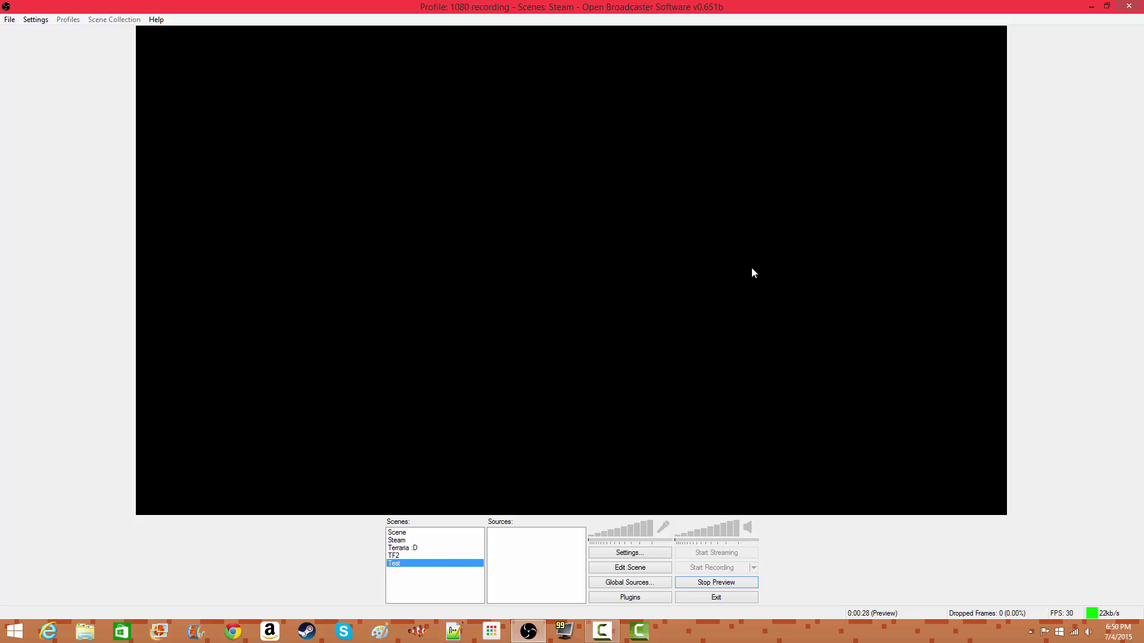
left_click(660, 530)
left_click(749, 528)
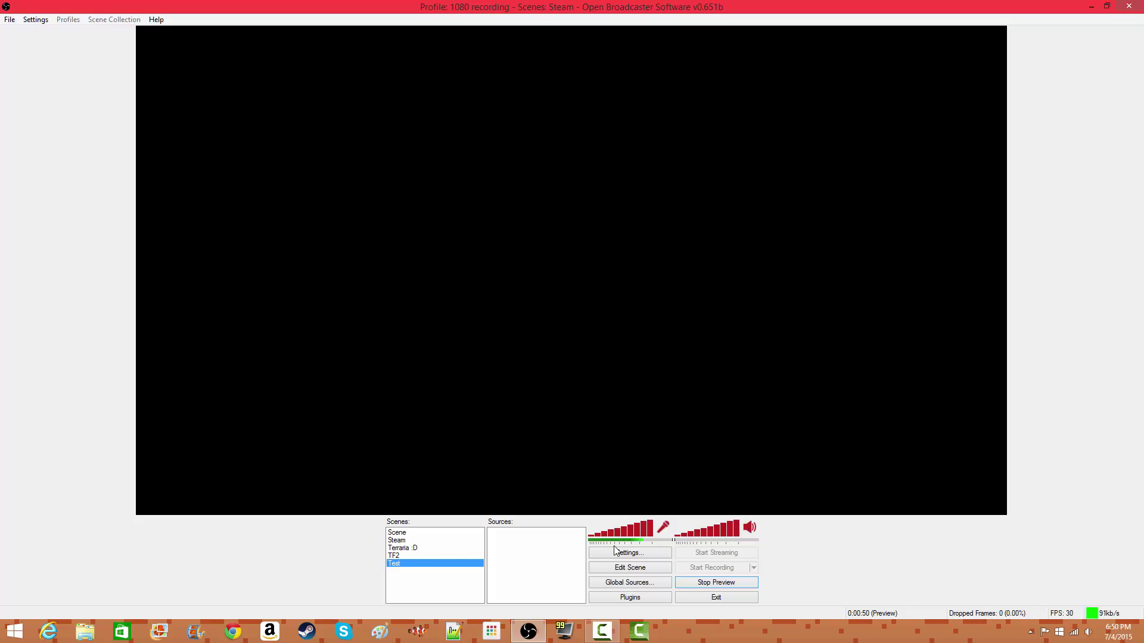
left_click(663, 528)
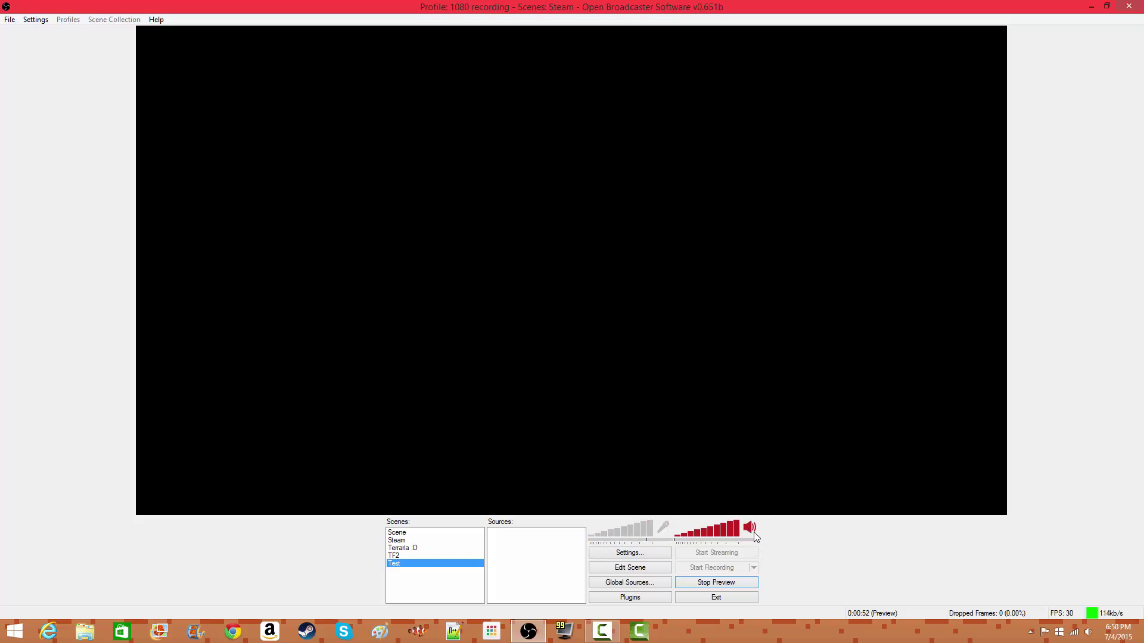
Mute the desktop audio, then examine the preview's view-mode, projector and add-source options without changing any.
left_click(749, 528)
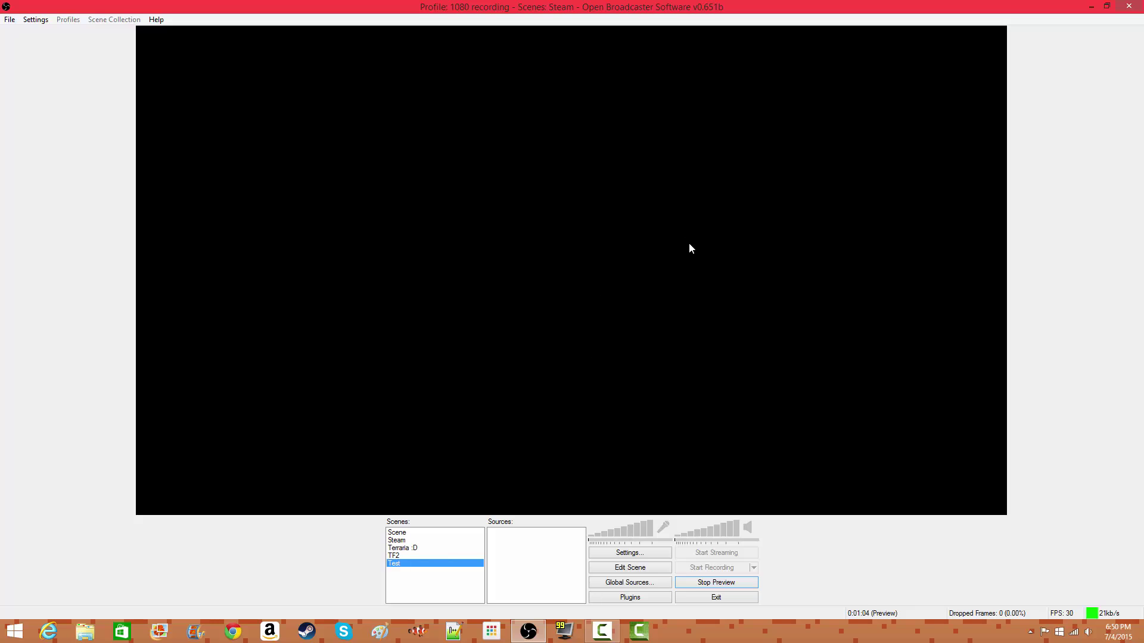
left_click(633, 569)
right_click(502, 229)
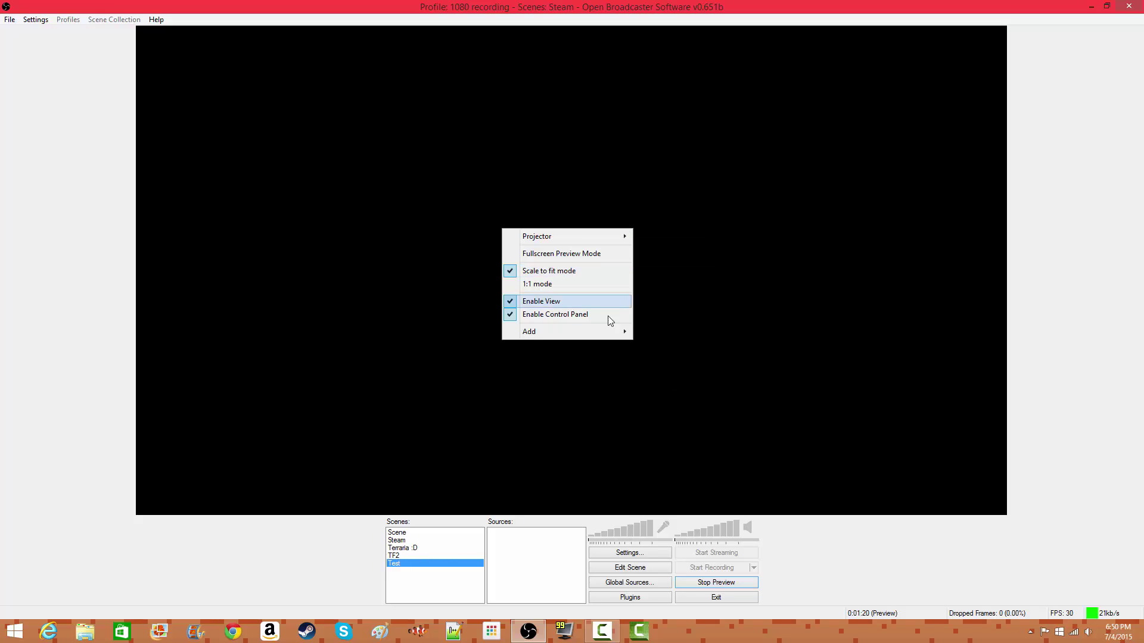
mouse_move(579, 331)
left_click(753, 283)
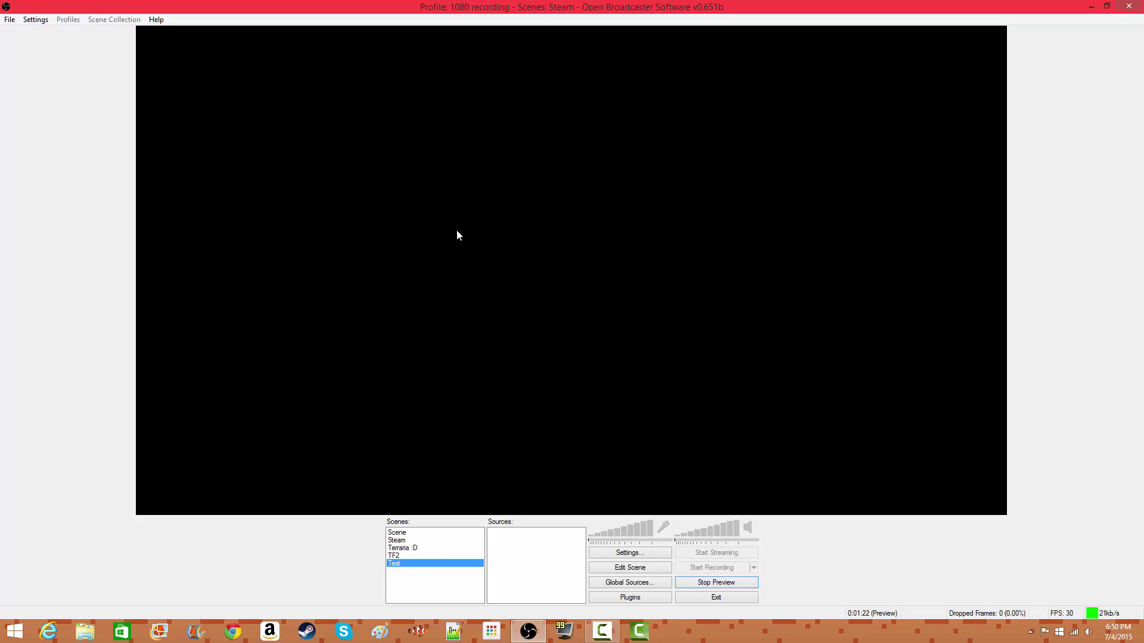
right_click(553, 236)
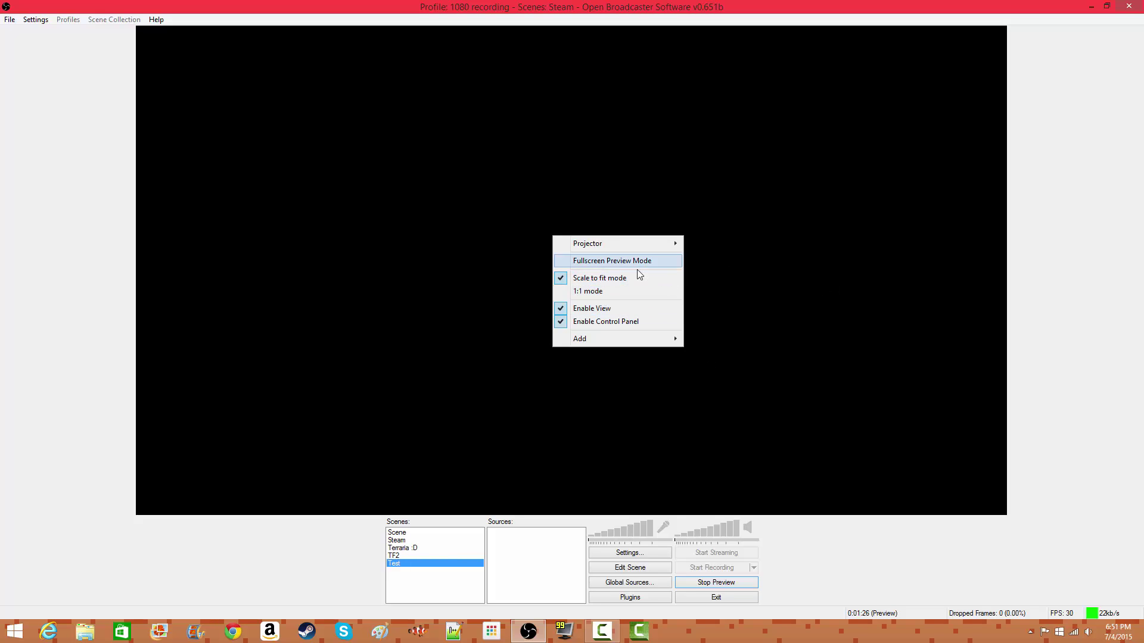
mouse_move(676, 245)
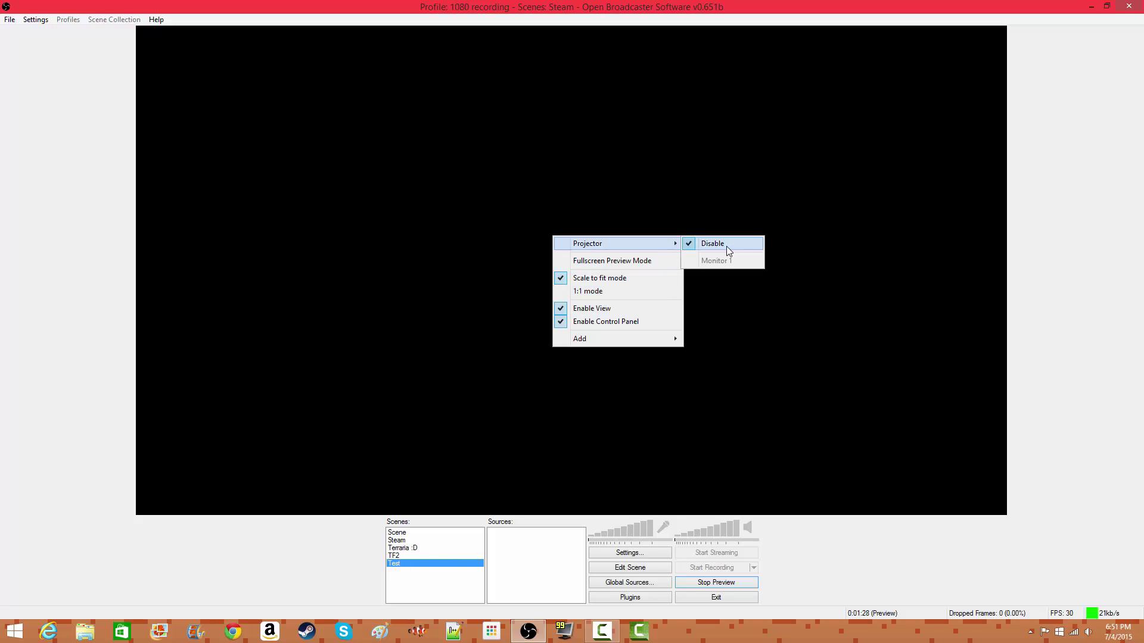
left_click(741, 339)
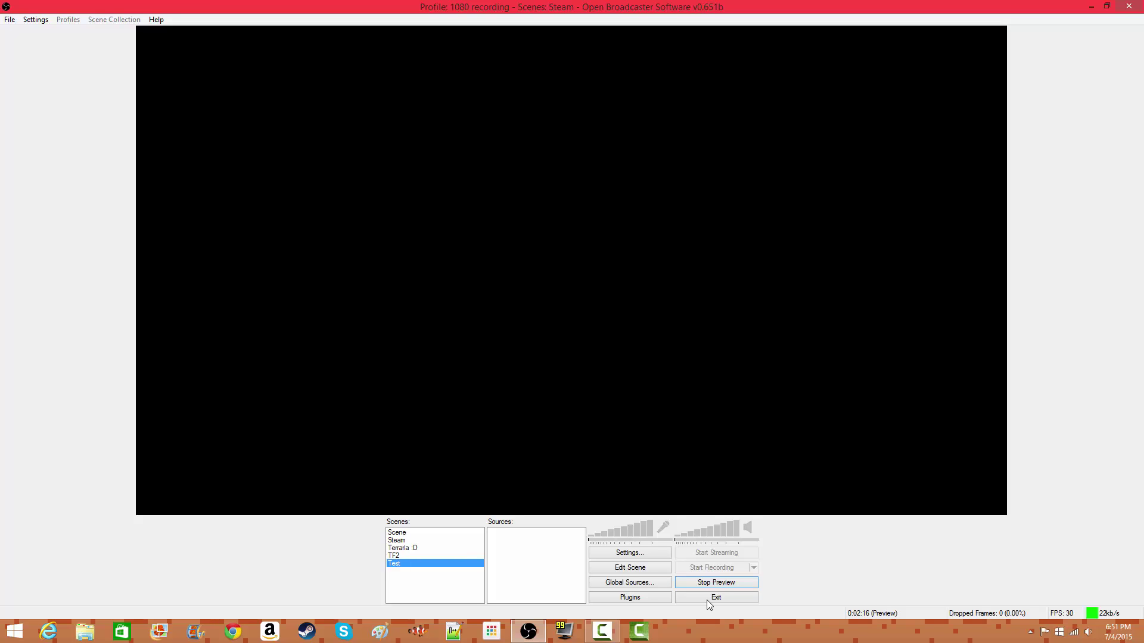
Stop the stream preview, restart and stop it once more, and check the replay buffer options for recording.
left_click(703, 584)
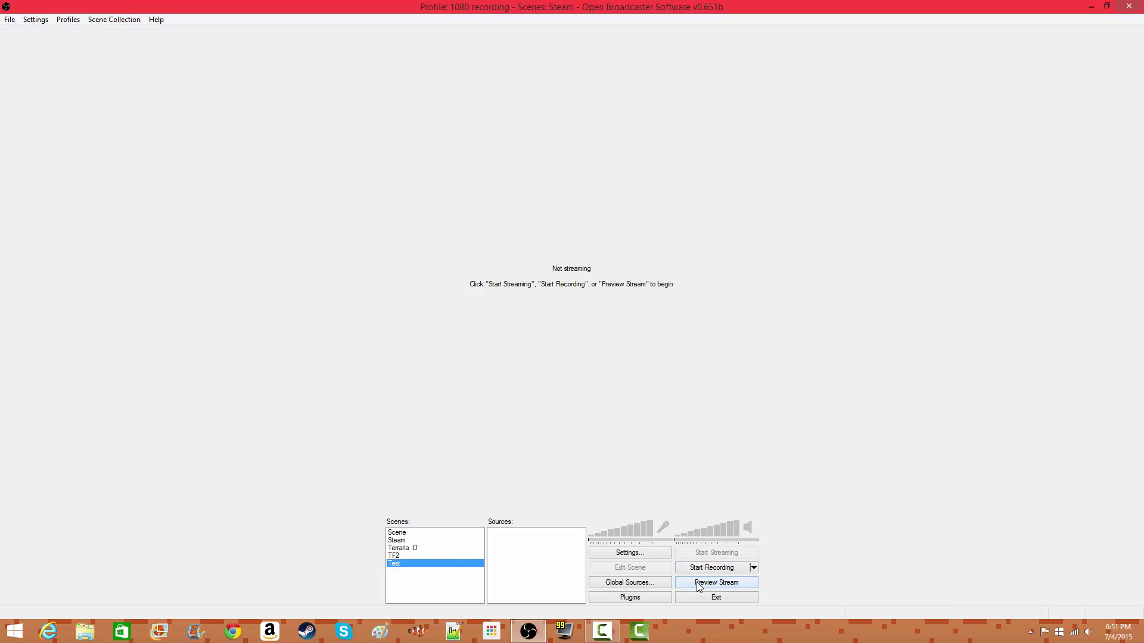
left_click(712, 583)
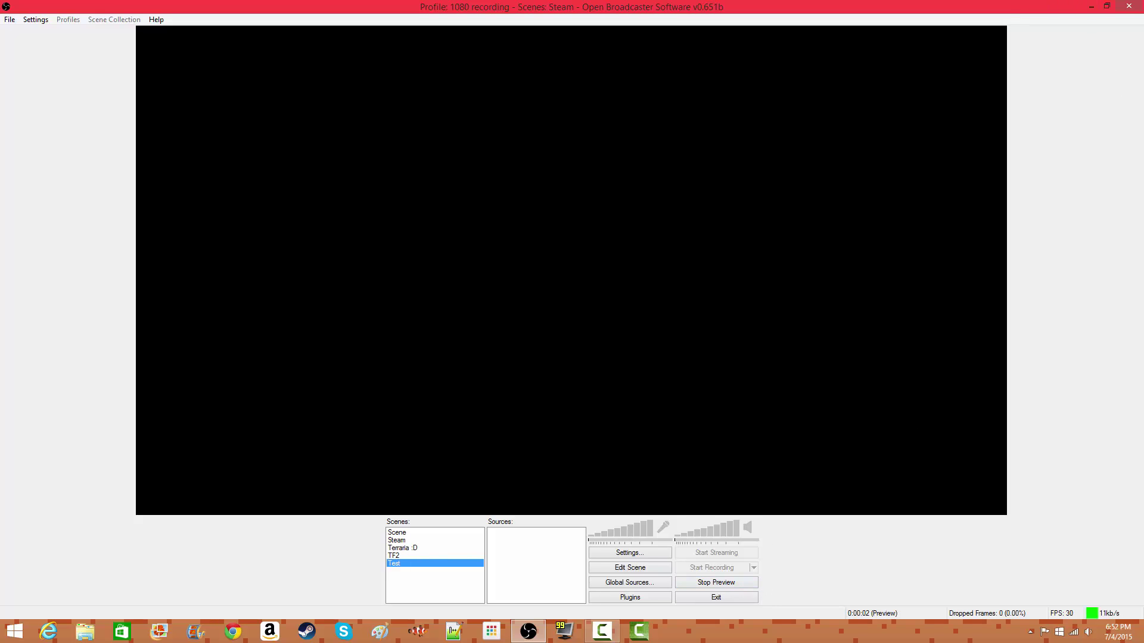
left_click(727, 585)
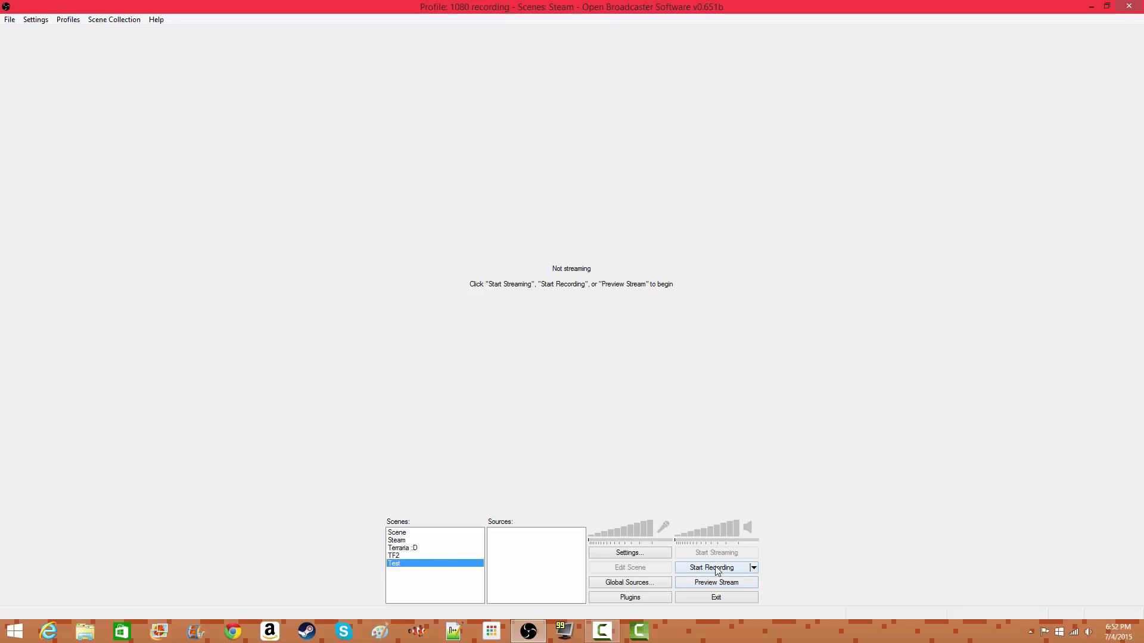
left_click(755, 570)
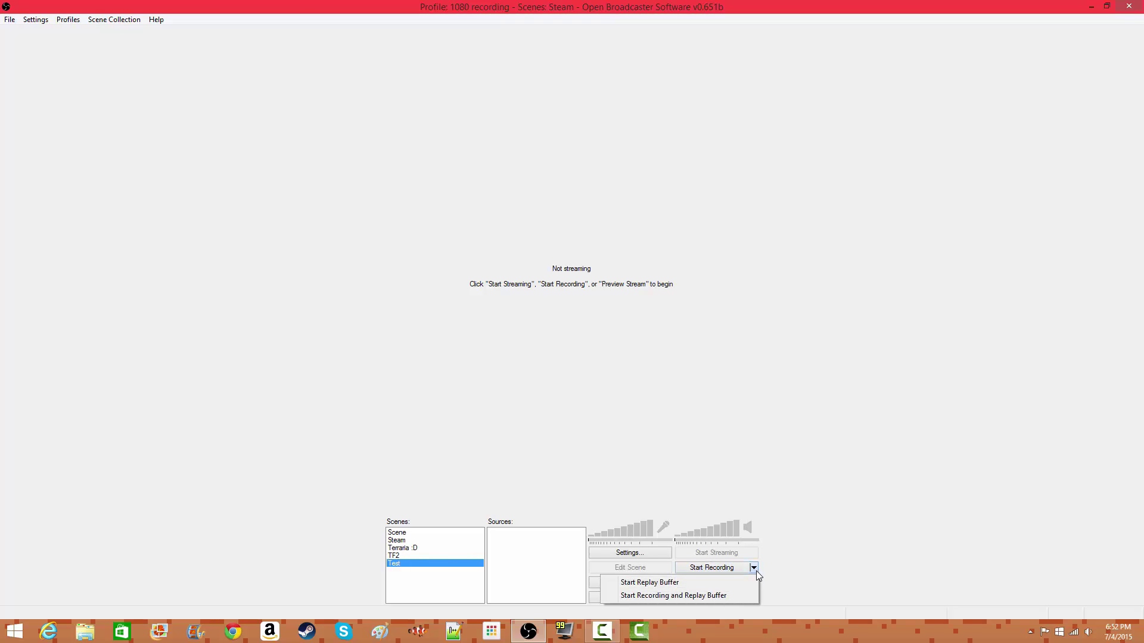
left_click(769, 567)
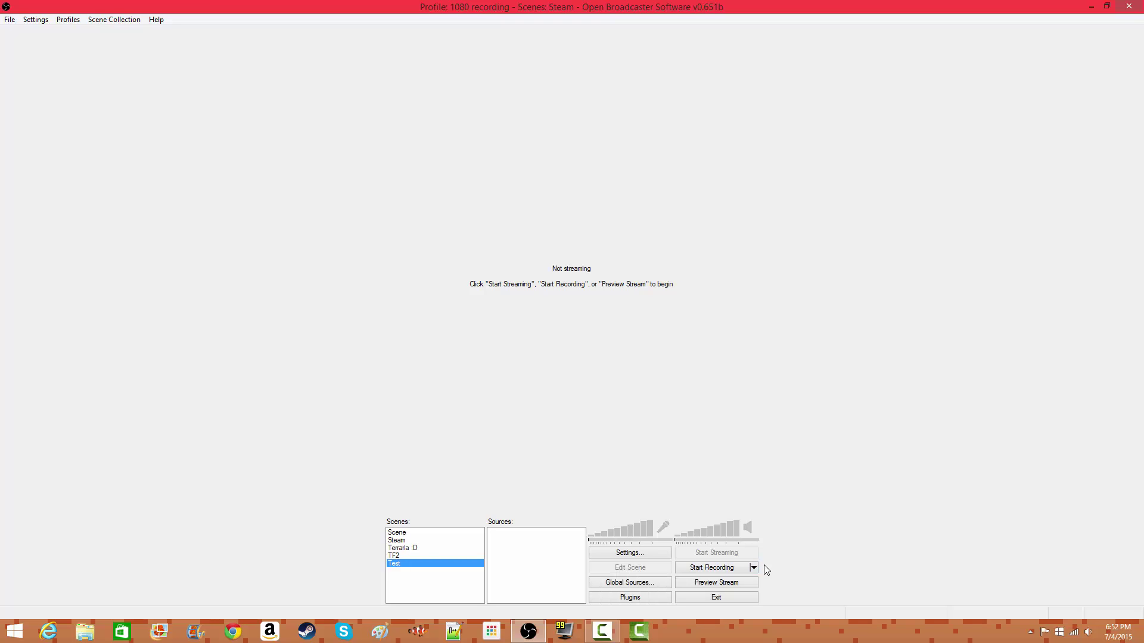
Test unmuting and muting the microphone and desktop audio with the preview stopped, leaving both muted.
left_click(664, 528)
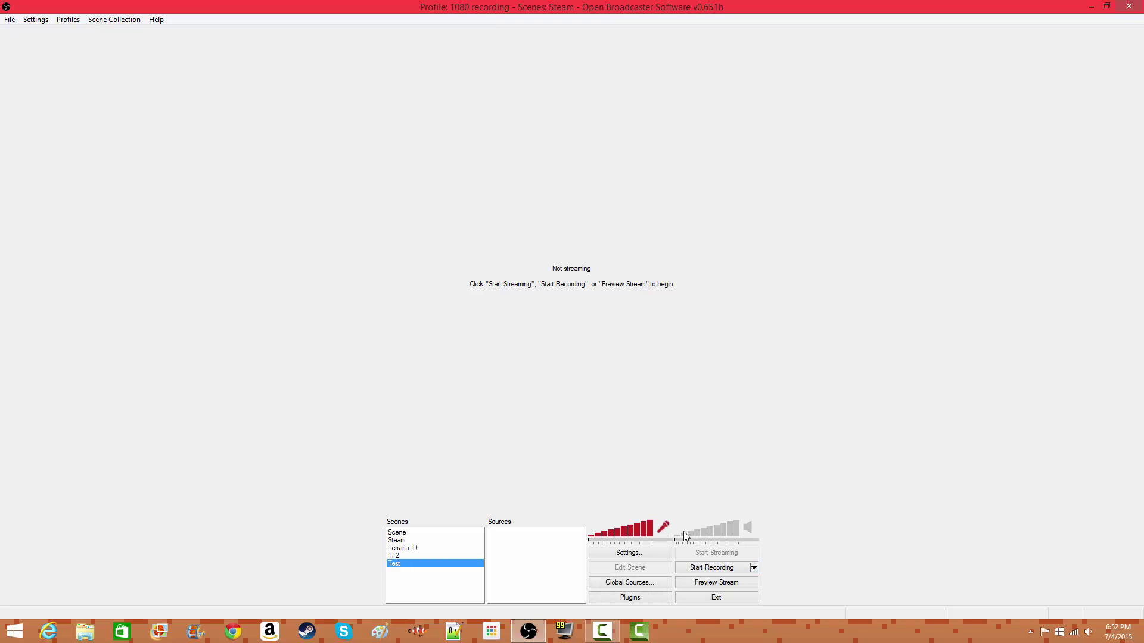
left_click(746, 529)
left_click(746, 529)
left_click(664, 529)
left_click(658, 528)
left_click(658, 527)
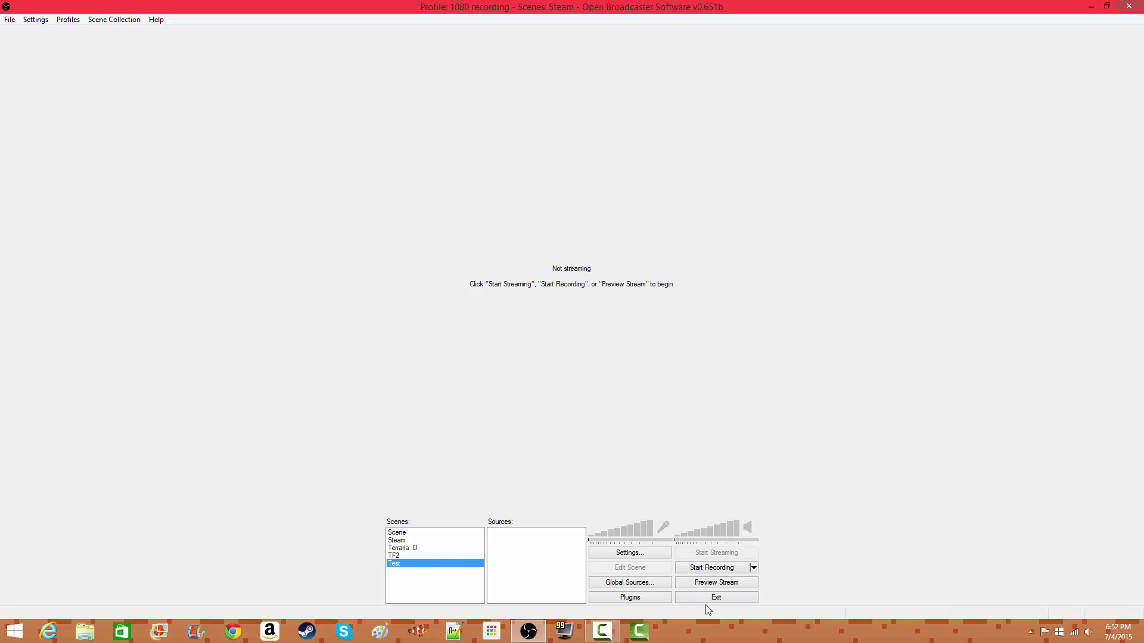
Read the descriptions of the Game Capture Plugin and the OBS Scene switcher in the plugin list, and close it.
left_click(665, 597)
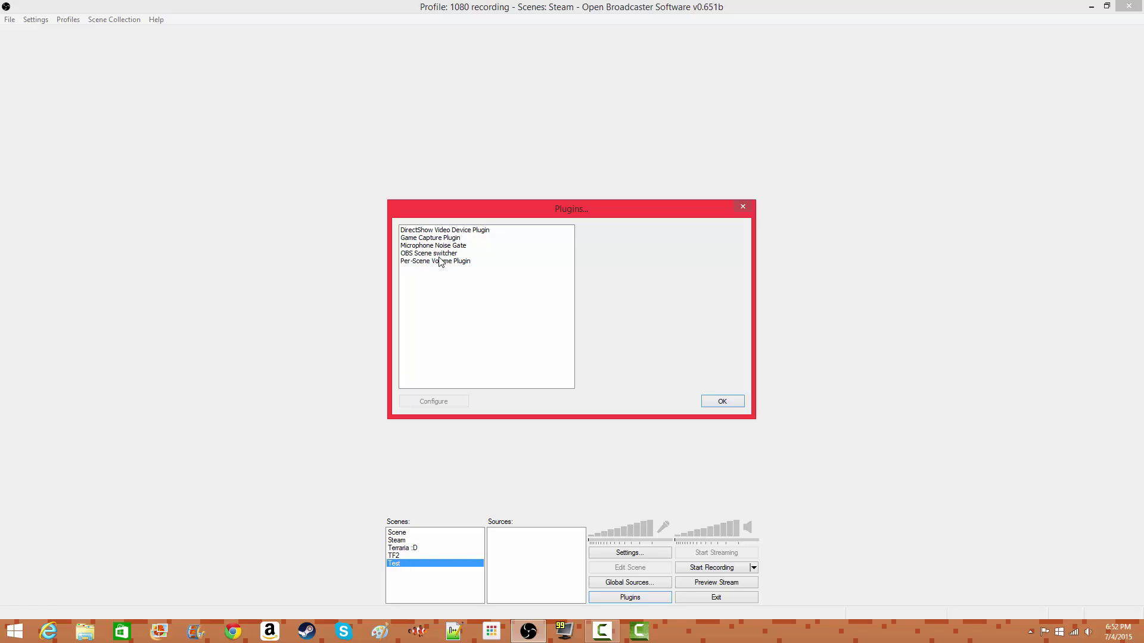
left_click(435, 239)
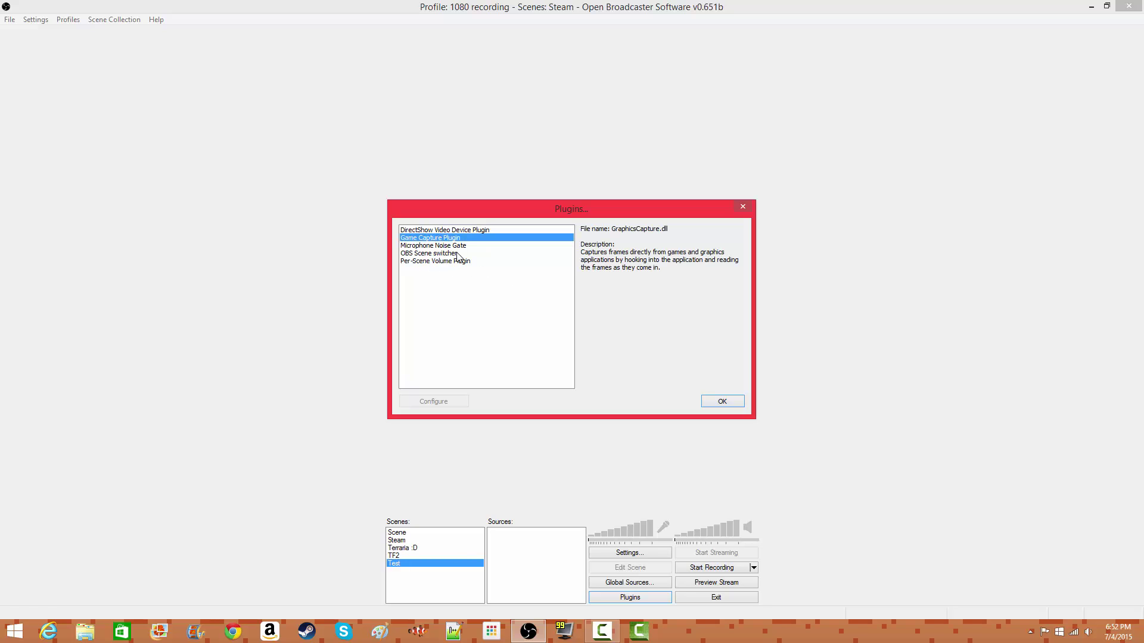
left_click(434, 254)
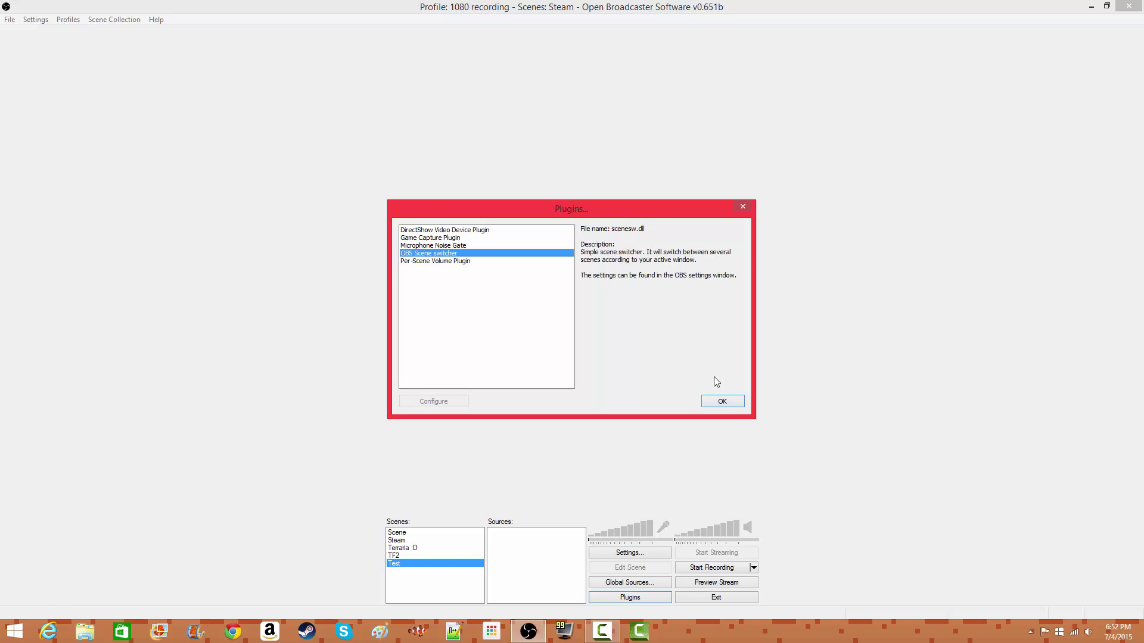
left_click(710, 401)
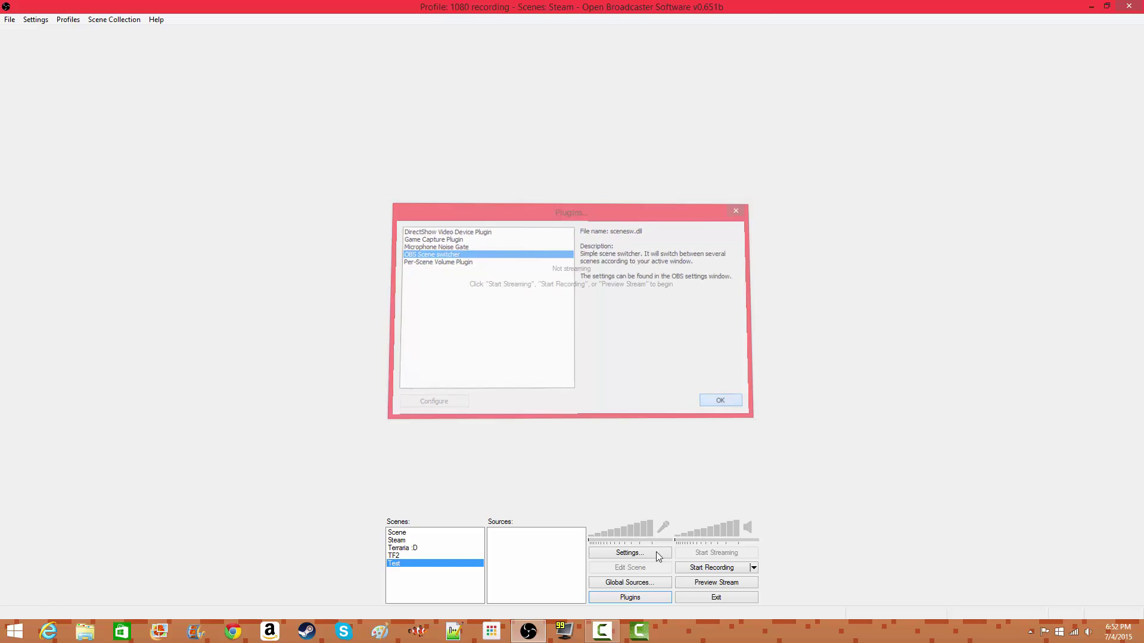
Examine the Scene Switcher settings and cancel without changes.
left_click(635, 552)
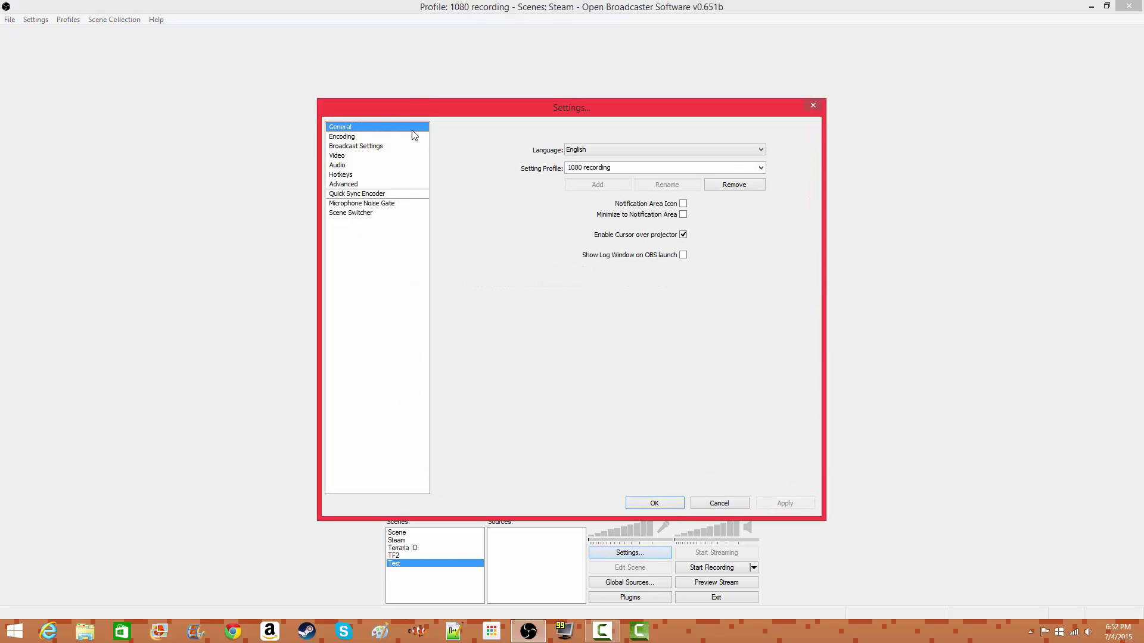
left_click(358, 213)
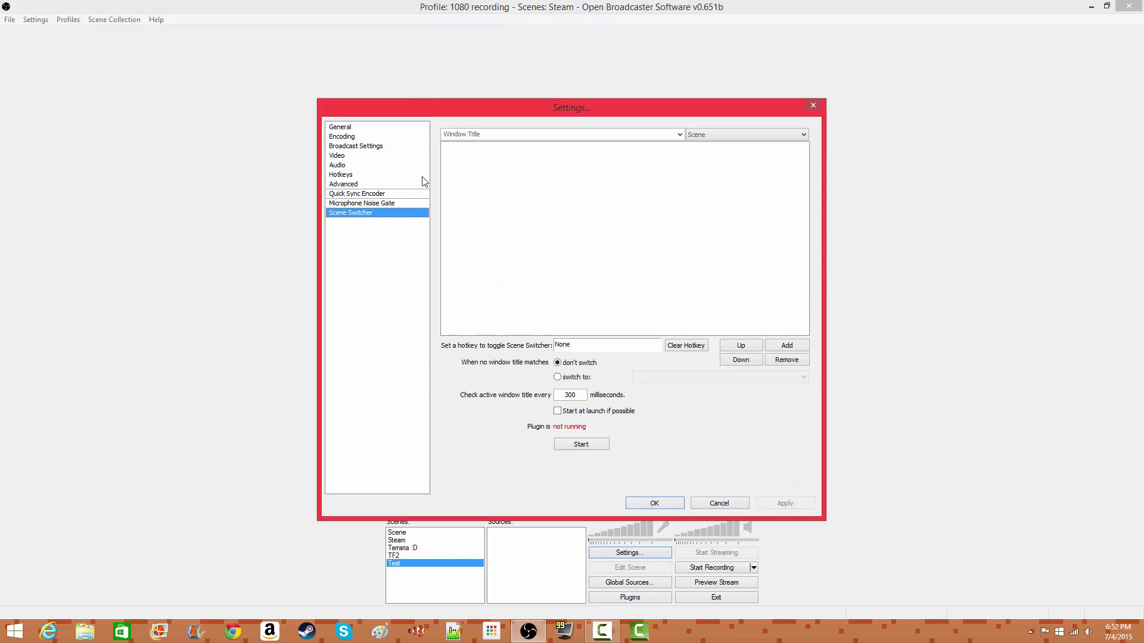
left_click(721, 504)
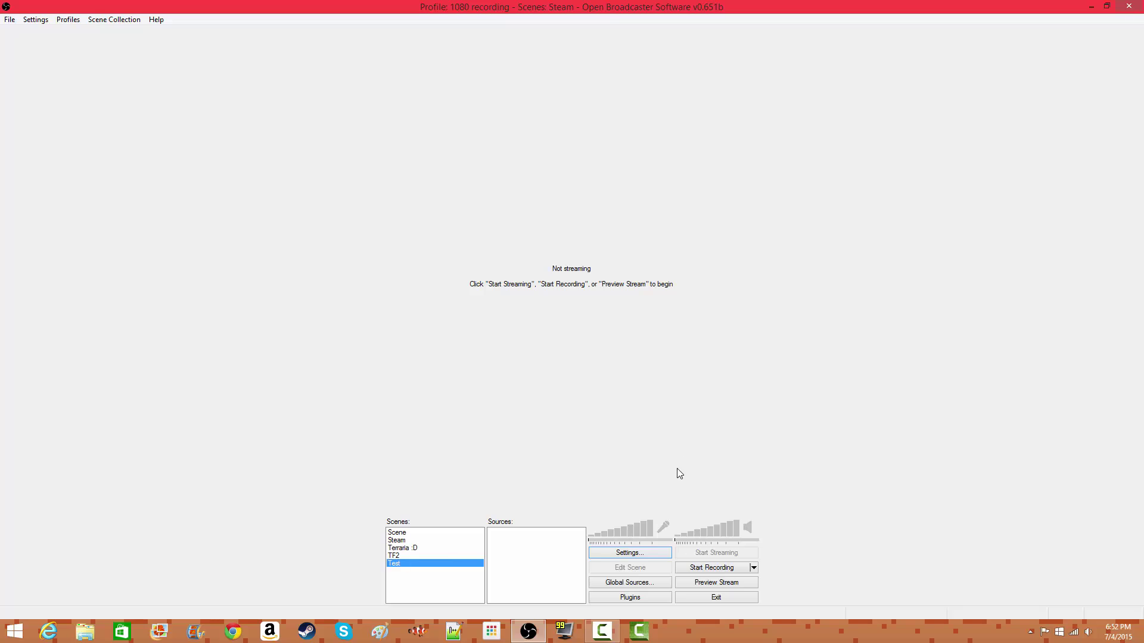